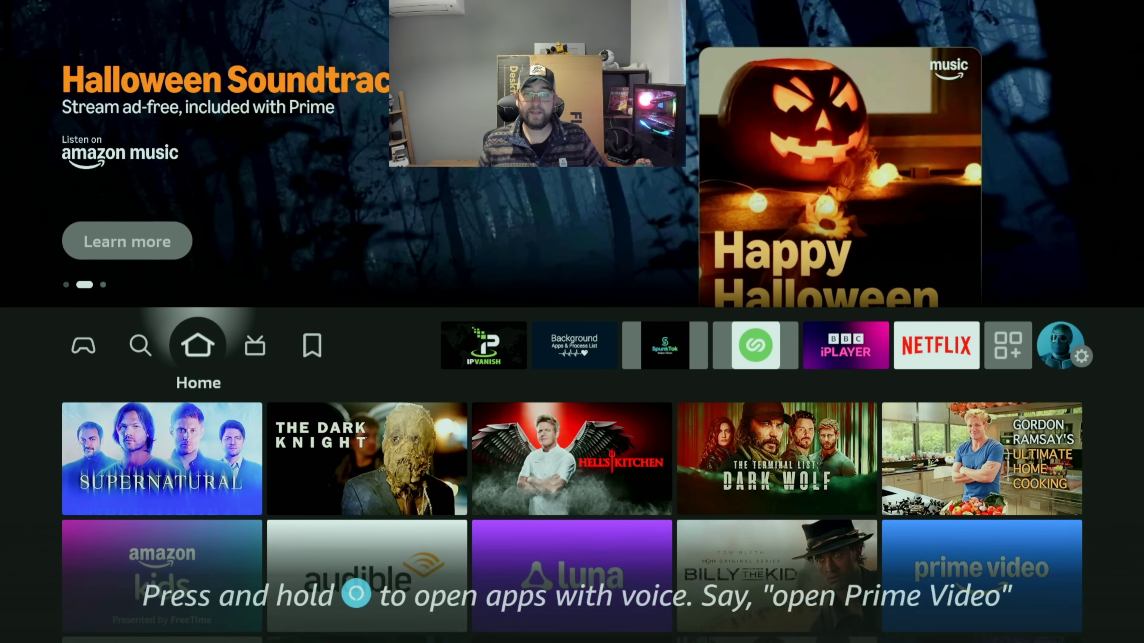
# Move along the home screen's top row to the settings gear and down into the settings grid
pyautogui.press('Right')
pyautogui.press('Right')
pyautogui.press('Right')
pyautogui.press('Right')
pyautogui.press('Right')
pyautogui.press('Right')
pyautogui.press('Right')
pyautogui.press('Right')
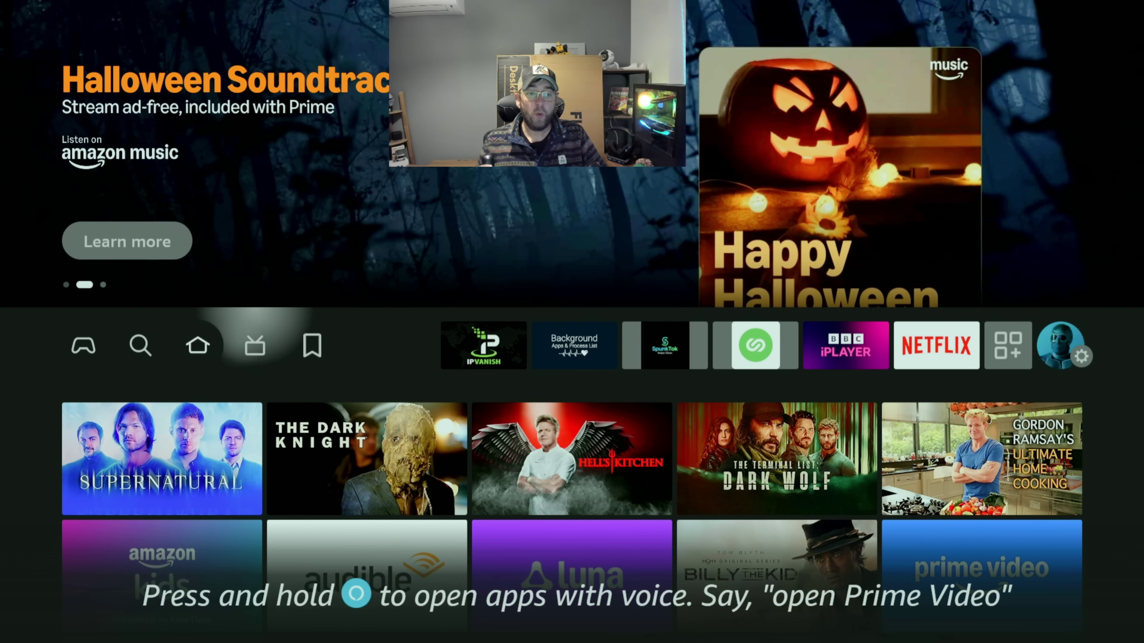
pyautogui.press('Right')
pyautogui.press('Right')
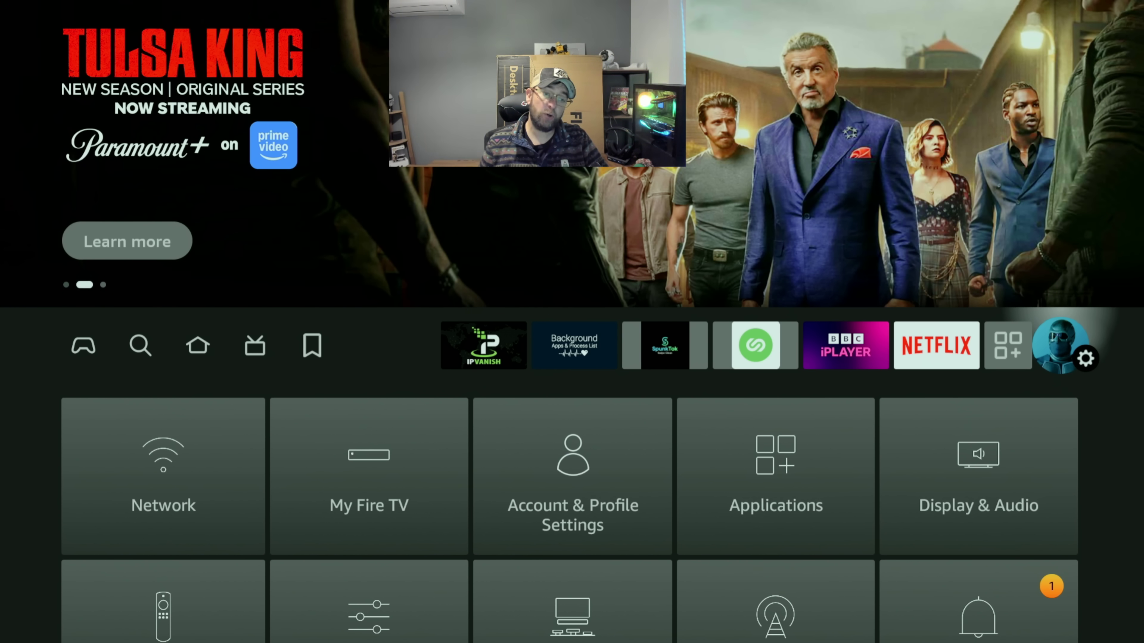
pyautogui.press('Down')
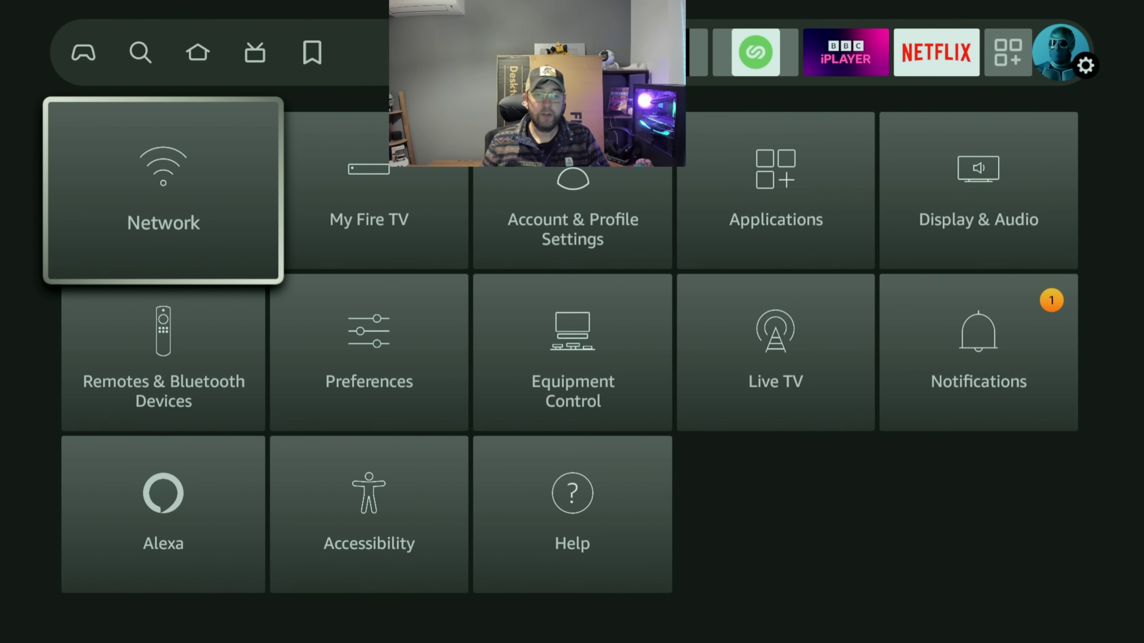
# Check for and install the pending system update from My Fire TV > About
pyautogui.press('Right')
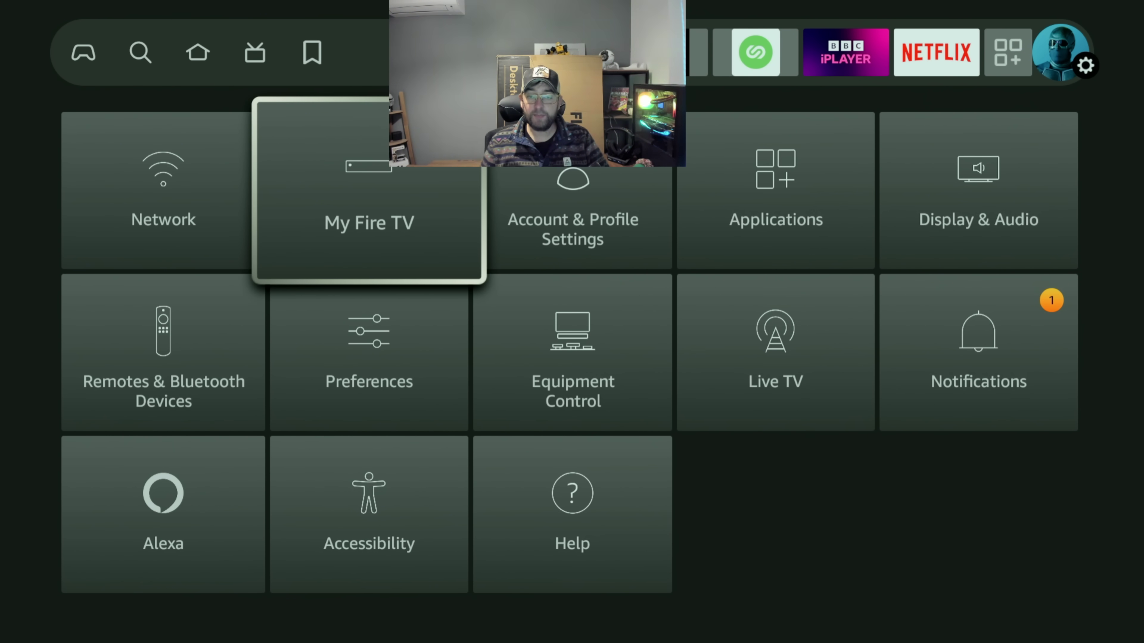
pyautogui.press('Return')
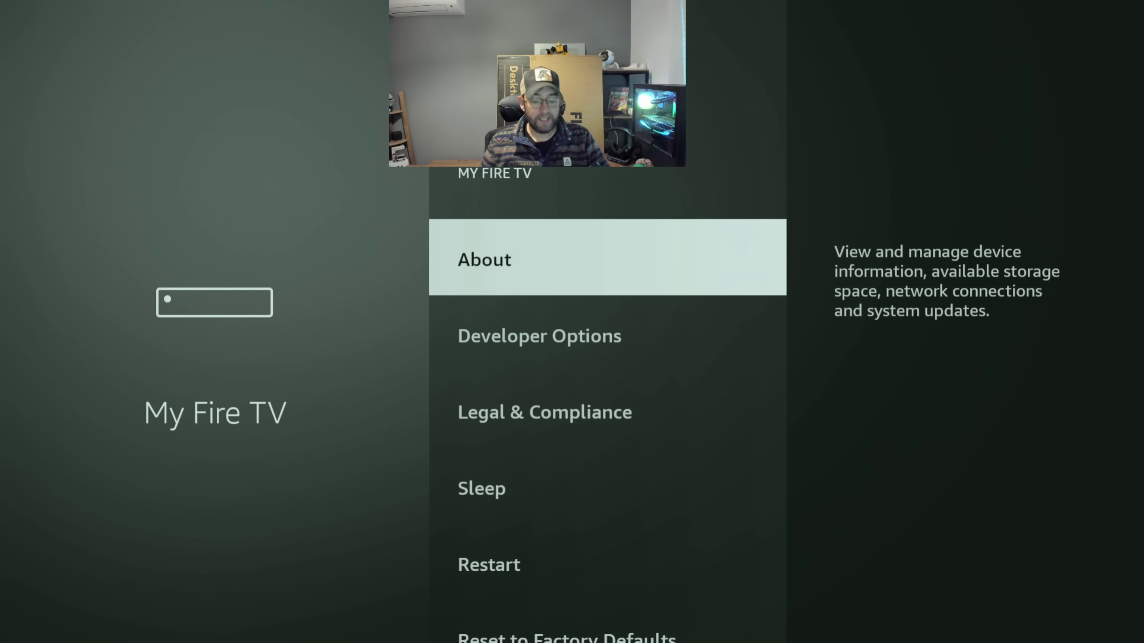
pyautogui.press('Return')
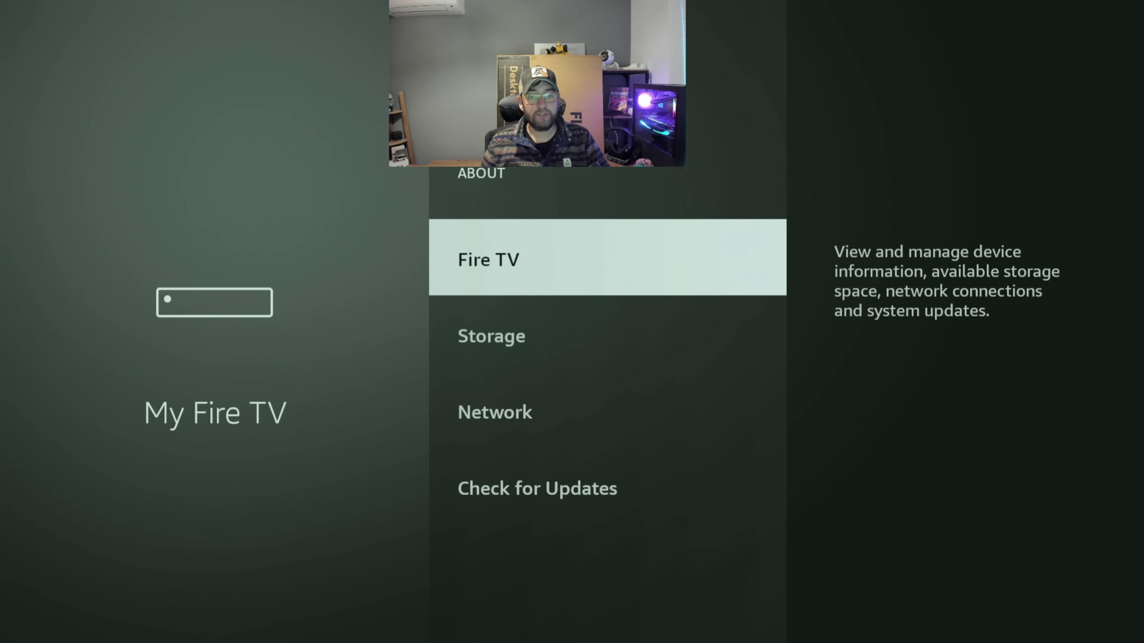
pyautogui.press('Down')
pyautogui.press('Down')
pyautogui.press('Down')
pyautogui.press('Down')
pyautogui.press('Return')
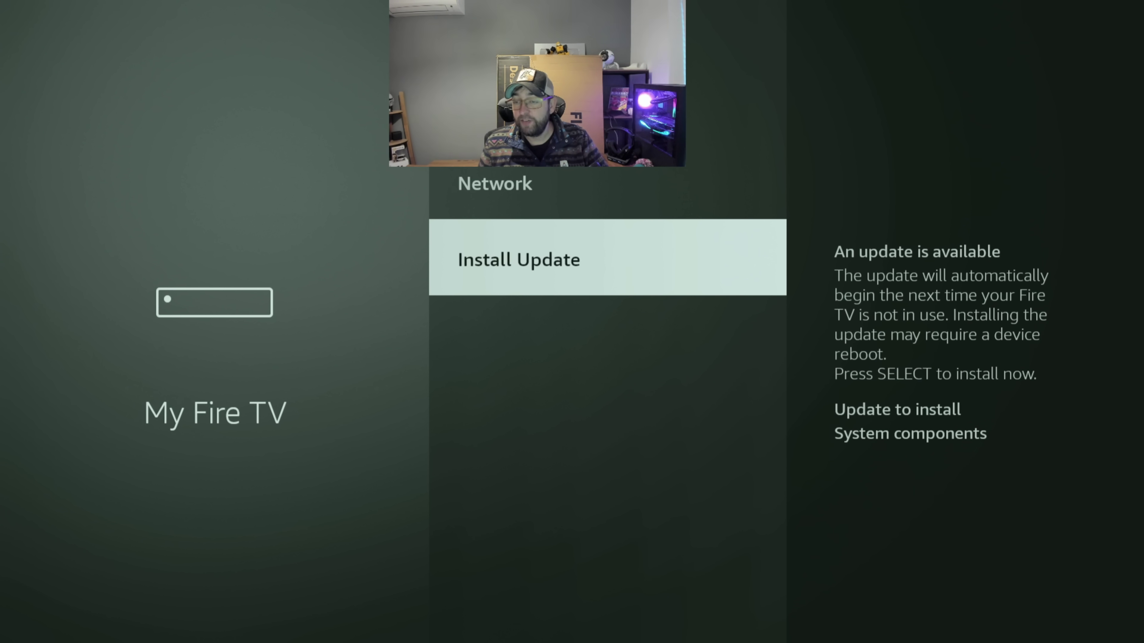
pyautogui.press('Return')
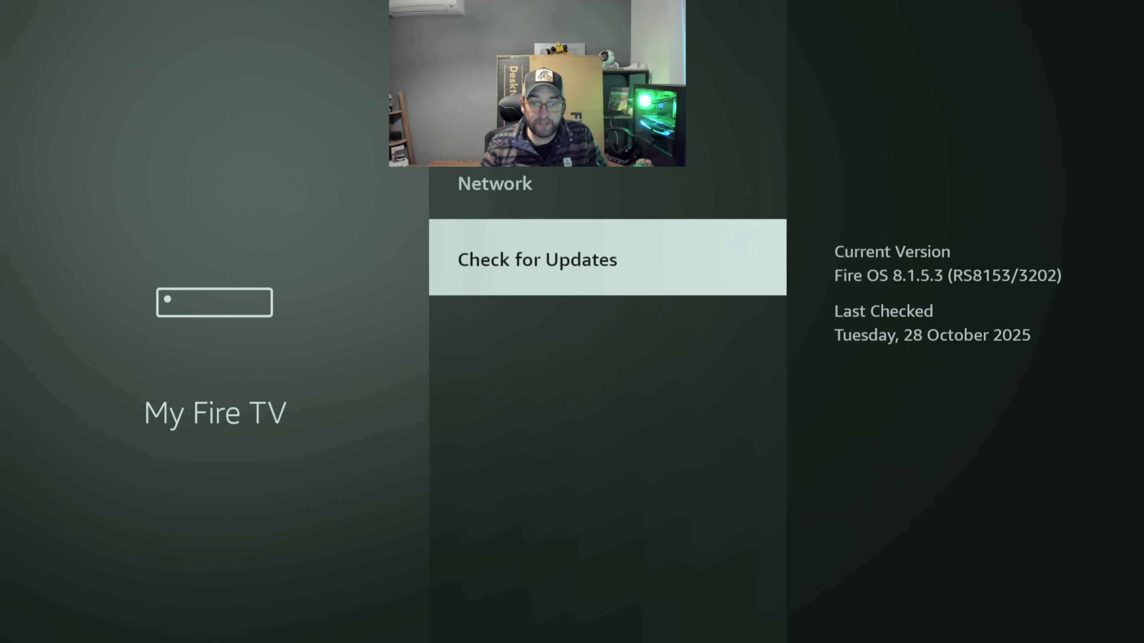
# Review the device details showing Fire OS 8.1.5.3, then return to the home screen
pyautogui.press('Up')
pyautogui.press('Up')
pyautogui.press('Up')
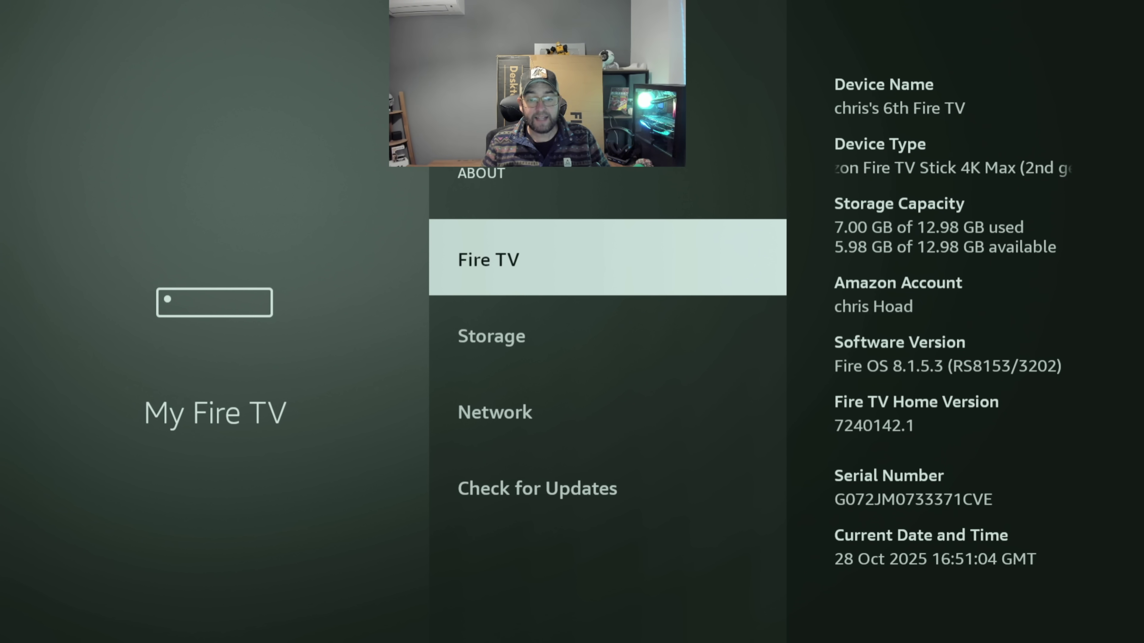
pyautogui.press('Escape')
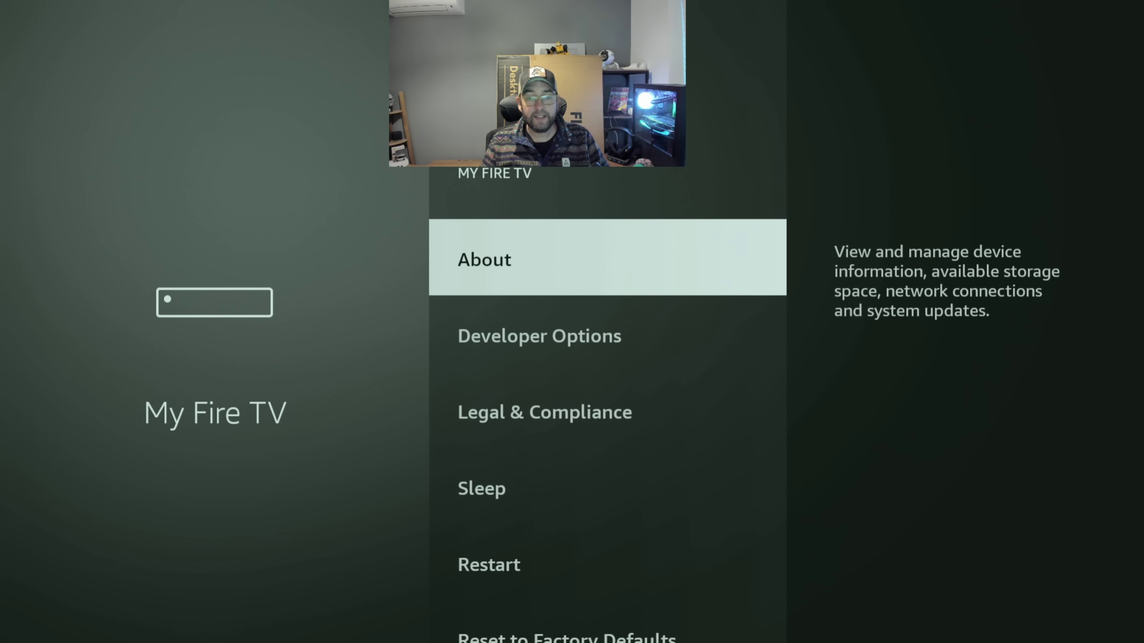
pyautogui.press('Home')
# Return to the settings grid and navigate down to the Preferences category
pyautogui.press('Right')
pyautogui.press('Right')
pyautogui.press('Right')
pyautogui.press('Right')
pyautogui.press('Right')
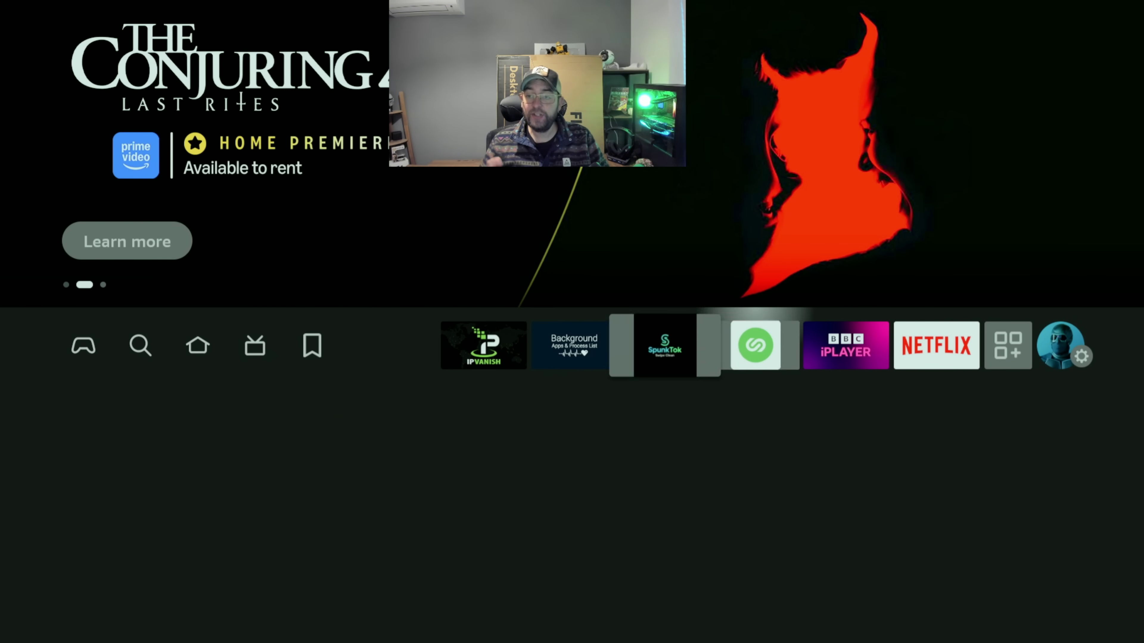
pyautogui.press('Right')
pyautogui.press('Right')
pyautogui.press('Right')
pyautogui.press('Right')
pyautogui.press('Right')
pyautogui.press('Down')
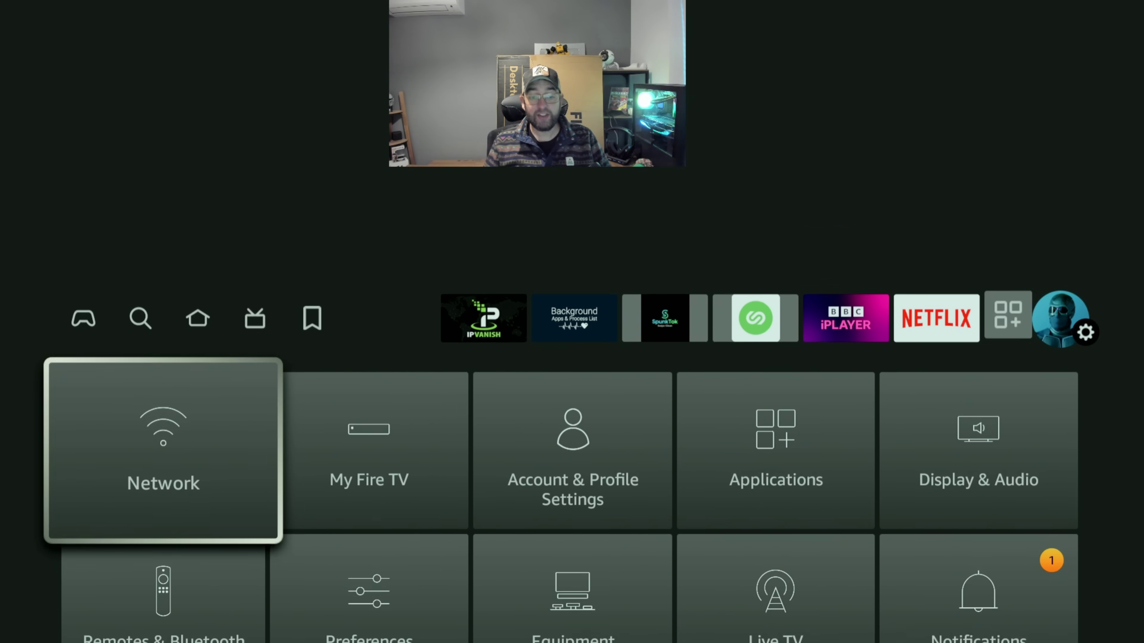
pyautogui.press('Down')
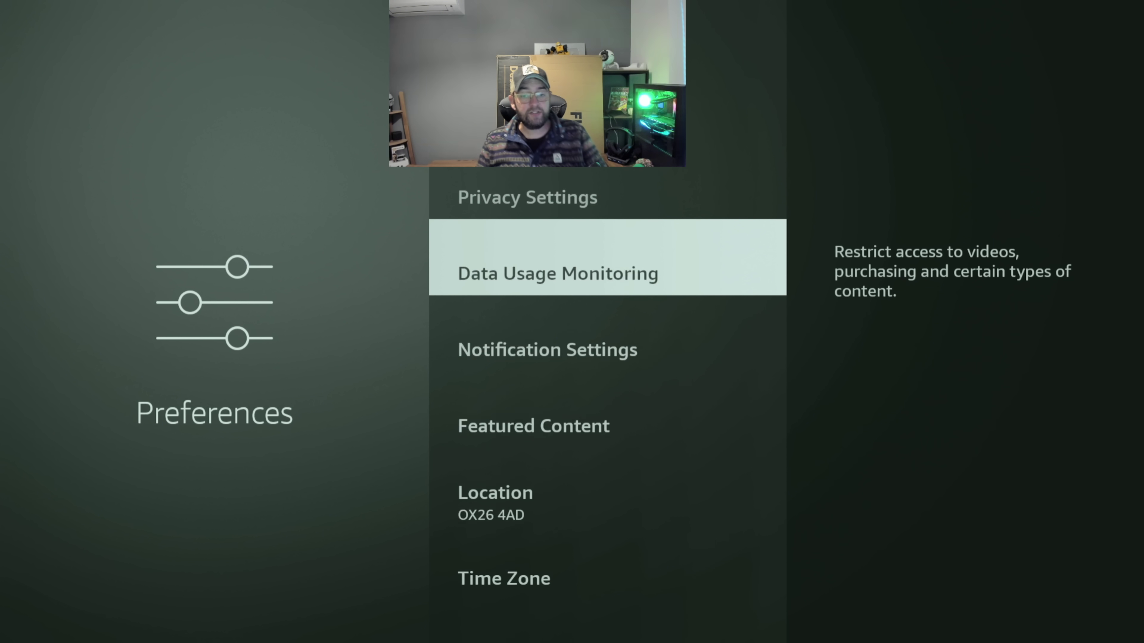
pyautogui.press('Up')
pyautogui.press('Up')
pyautogui.press('Up')
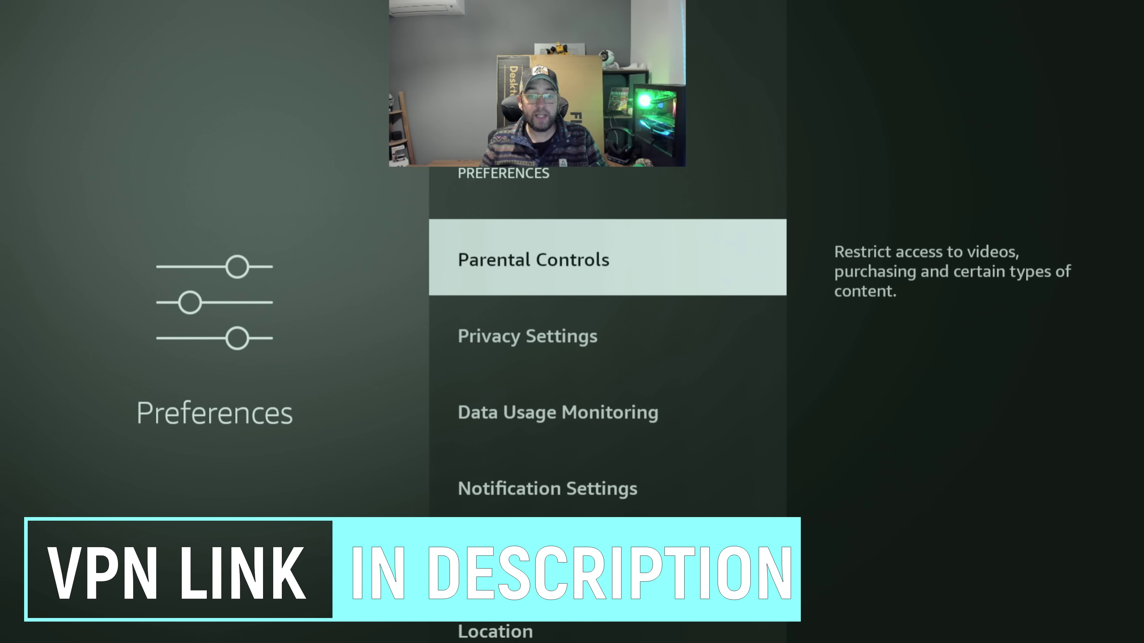
# In Privacy Settings, verify Device Usage Data, Collect App Usage Data and Interest-based Ads are OFF
pyautogui.press('Down')
pyautogui.press('Return')
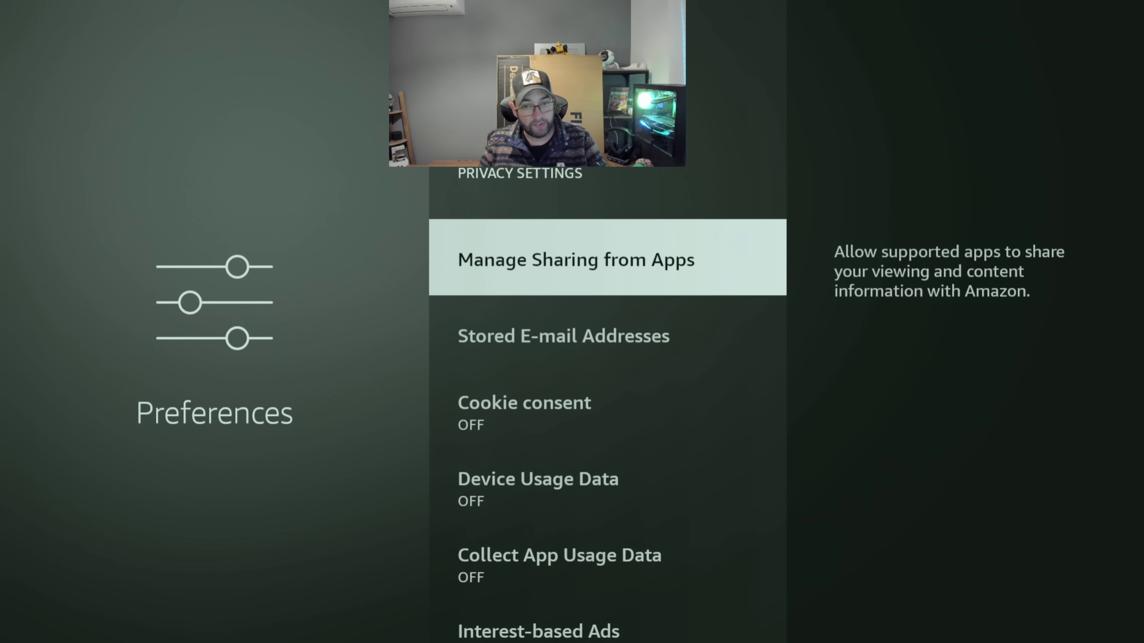
pyautogui.press('Down')
pyautogui.press('Down')
pyautogui.press('Down')
pyautogui.press('Down')
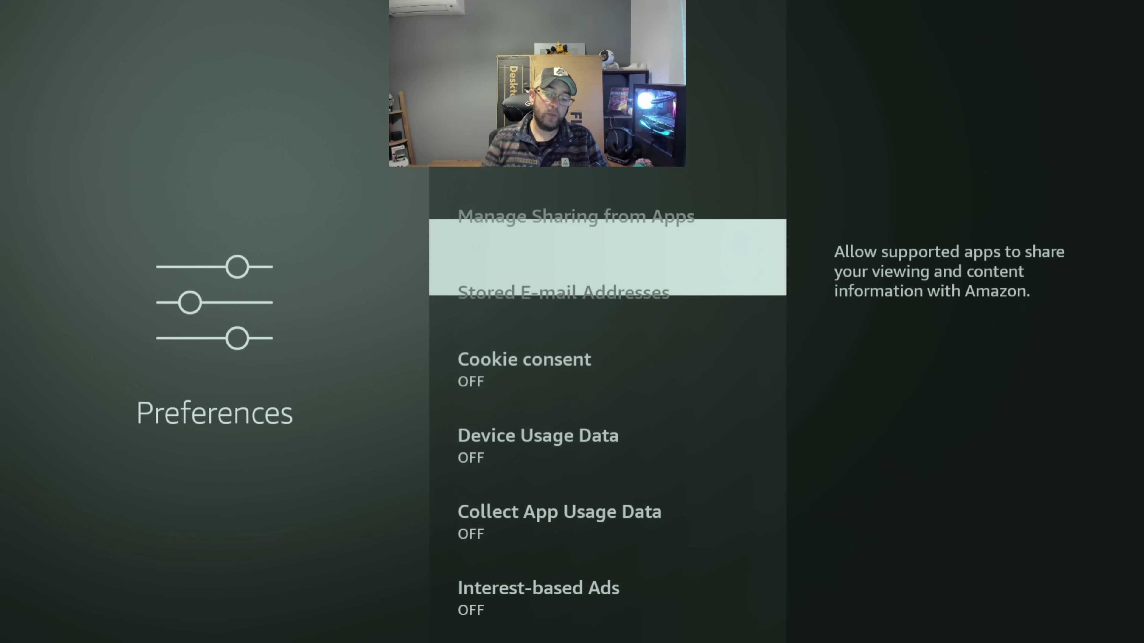
pyautogui.press('Down')
pyautogui.press('Down')
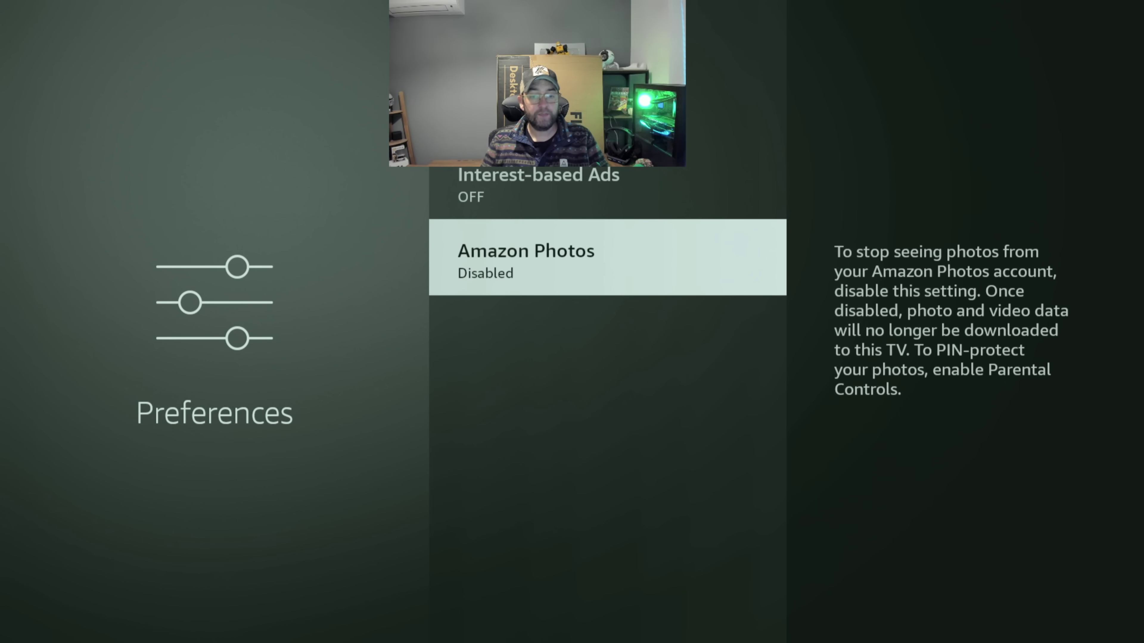
pyautogui.press('Up')
pyautogui.press('Up')
pyautogui.press('Up')
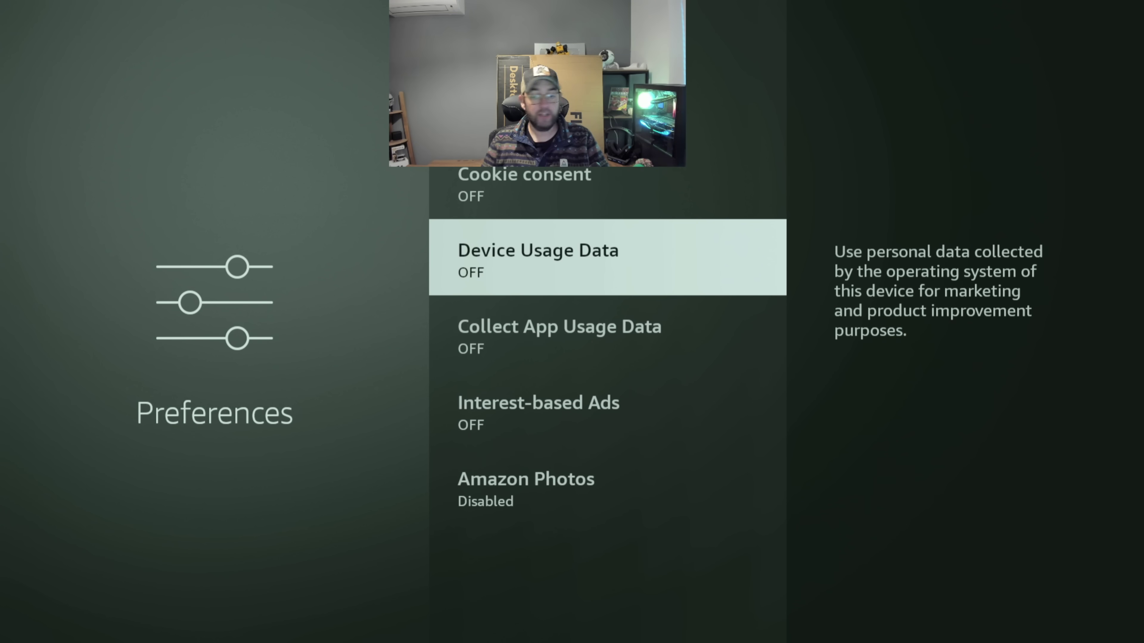
pyautogui.press('Down')
pyautogui.press('Down')
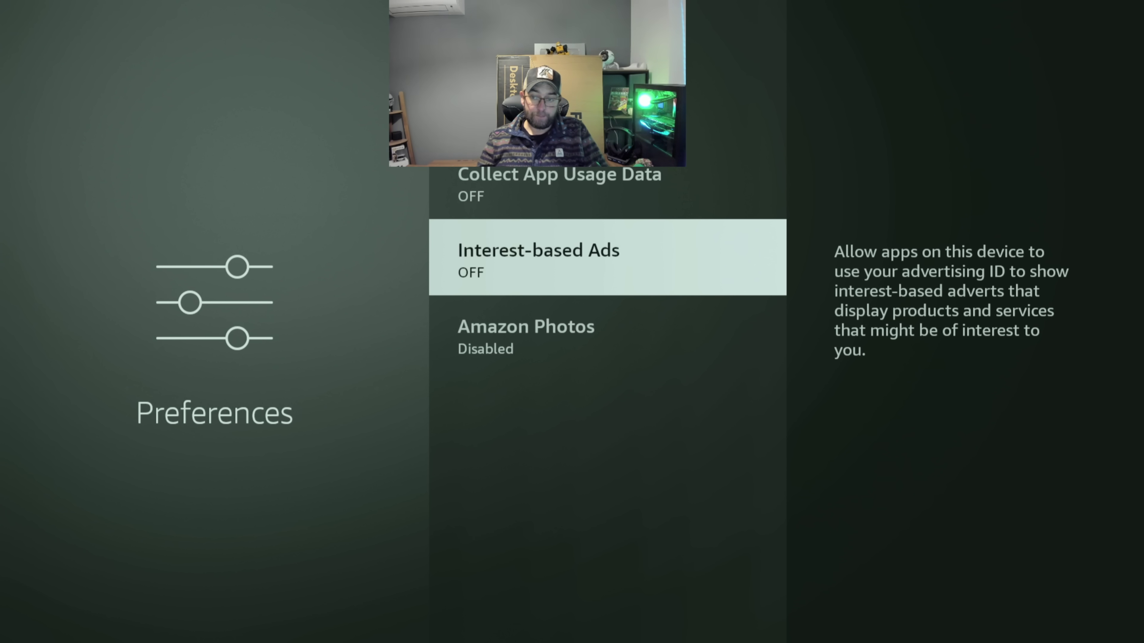
pyautogui.press('Up')
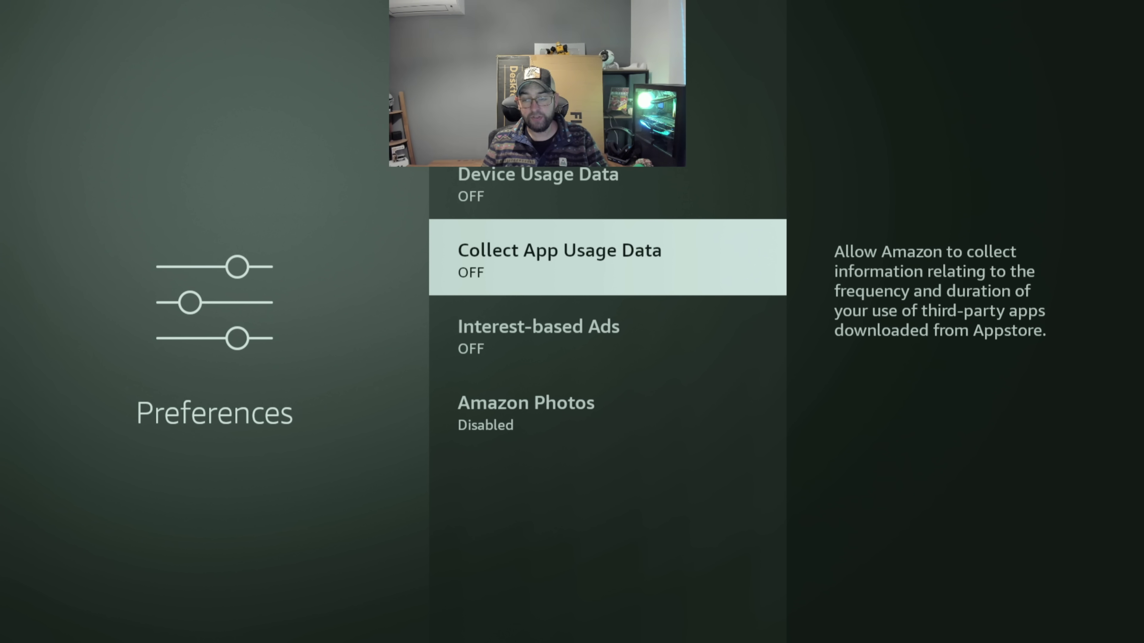
pyautogui.press('Up')
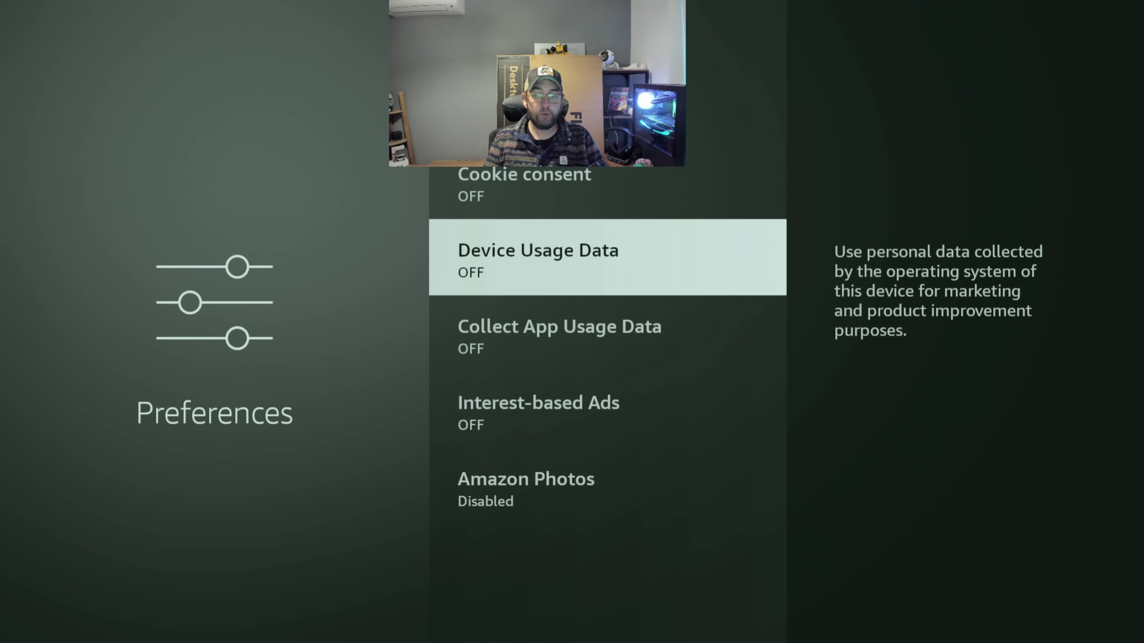
pyautogui.press('Down')
pyautogui.press('Down')
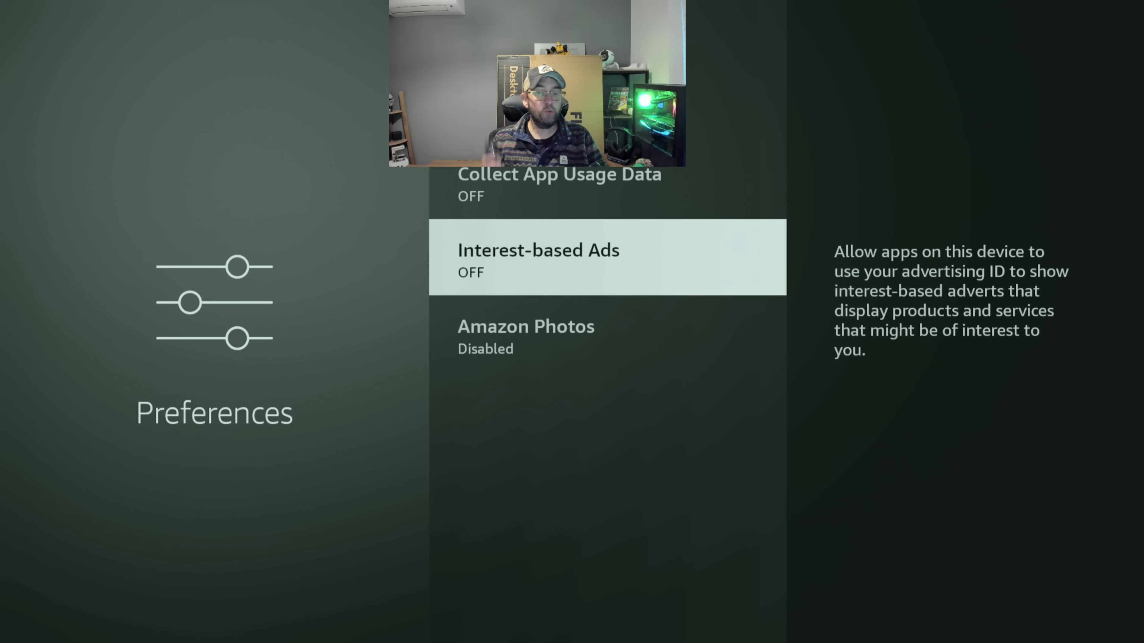
pyautogui.press('Up')
pyautogui.press('Up')
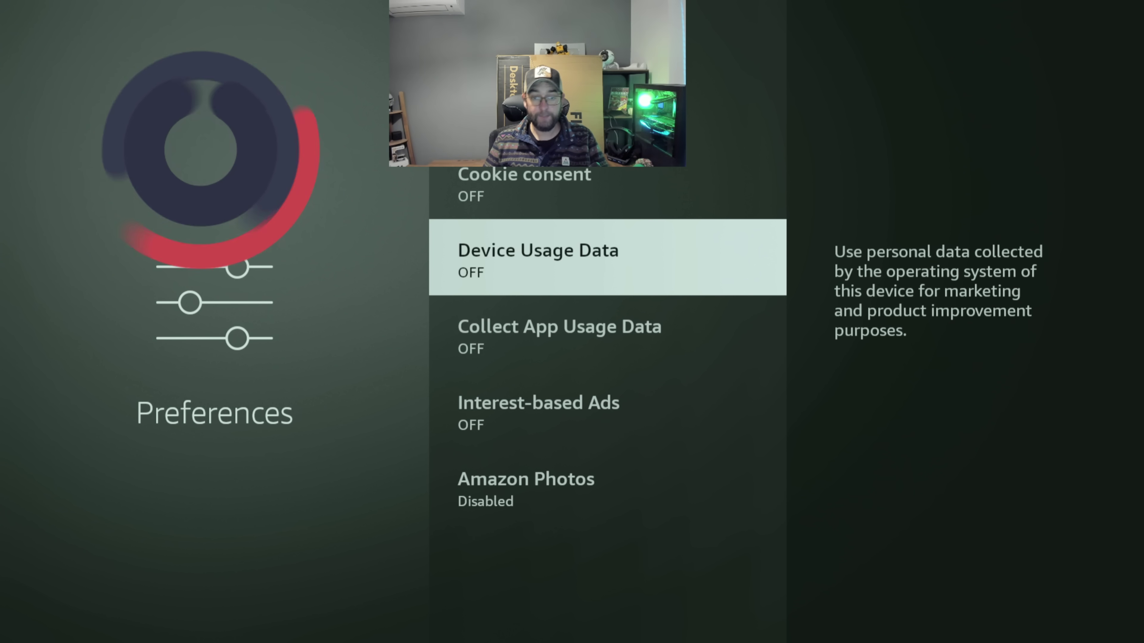
pyautogui.press('Up')
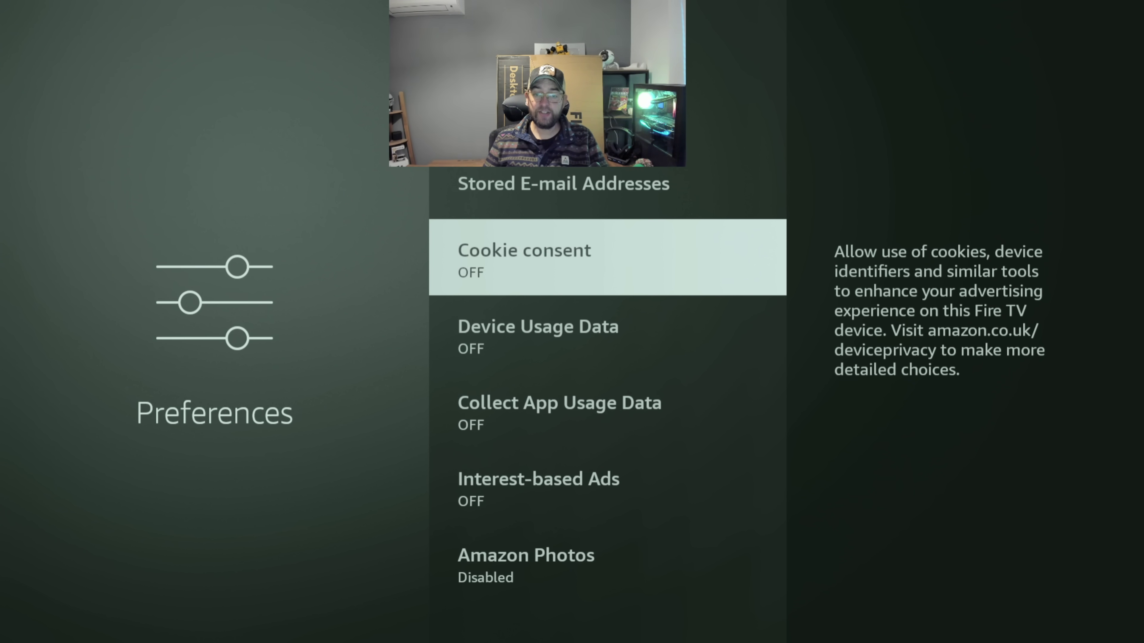
# Choose Decline on the Select Your Cookie page so Cookie consent stays OFF
pyautogui.press('Return')
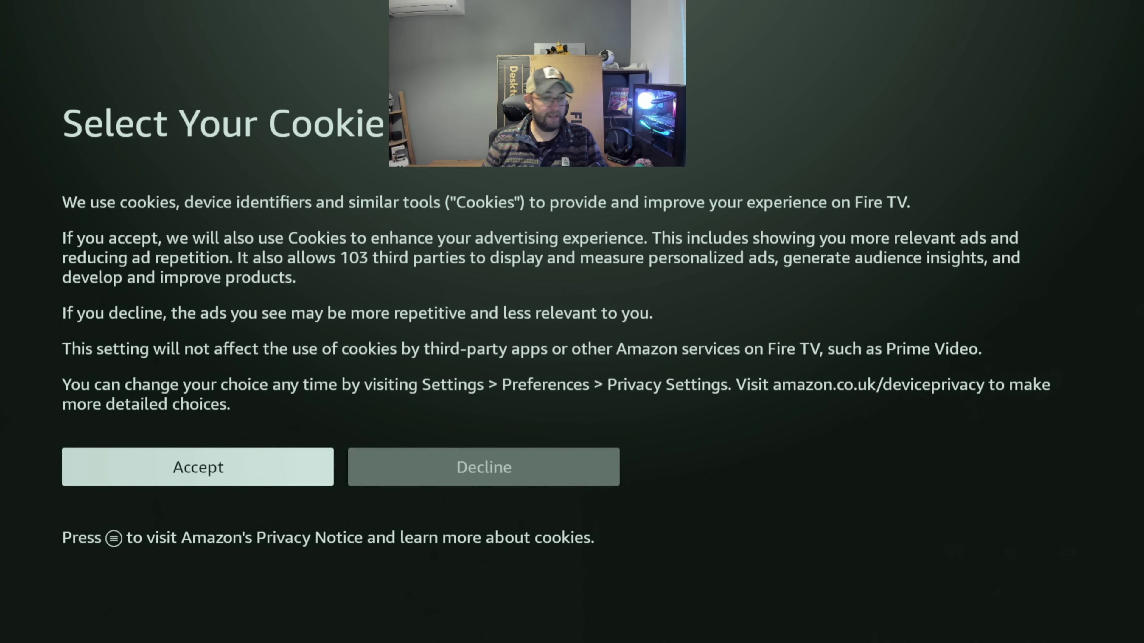
pyautogui.press('Right')
pyautogui.press('Return')
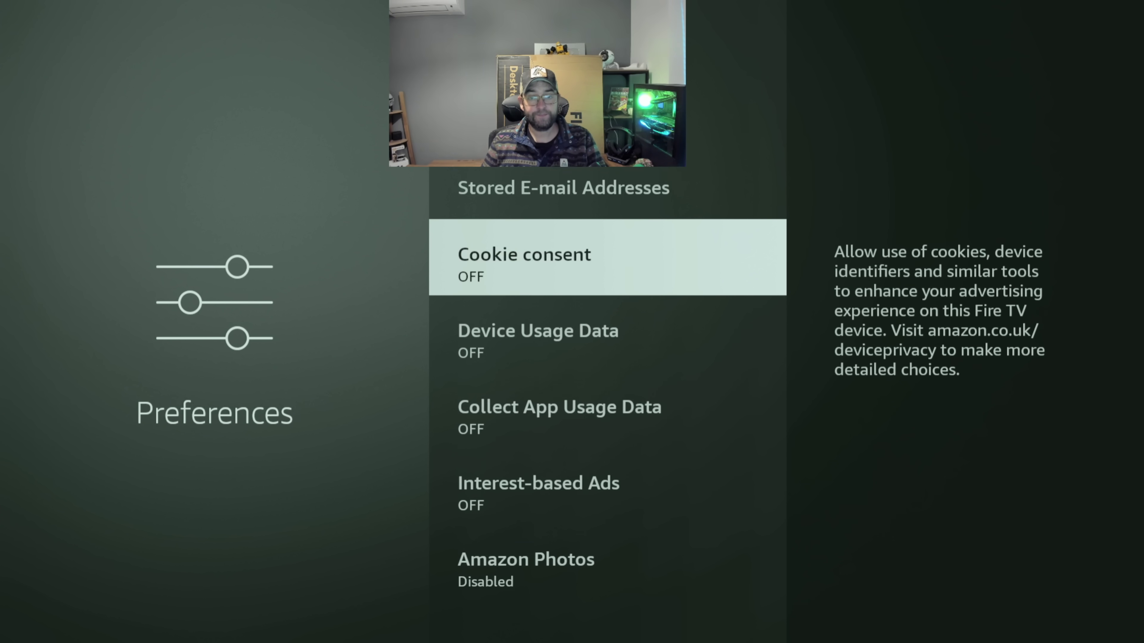
pyautogui.press('Up')
pyautogui.press('Up')
# Leave Share App Viewing and Content Info OFF under Manage Sharing From Apps
pyautogui.press('Return')
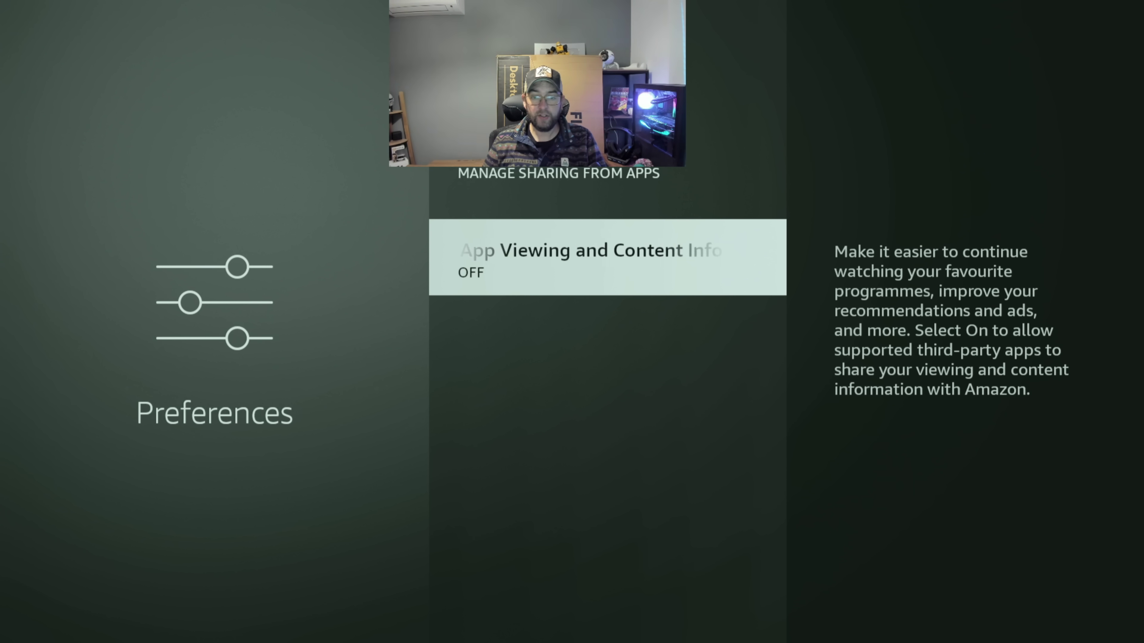
pyautogui.press('Return')
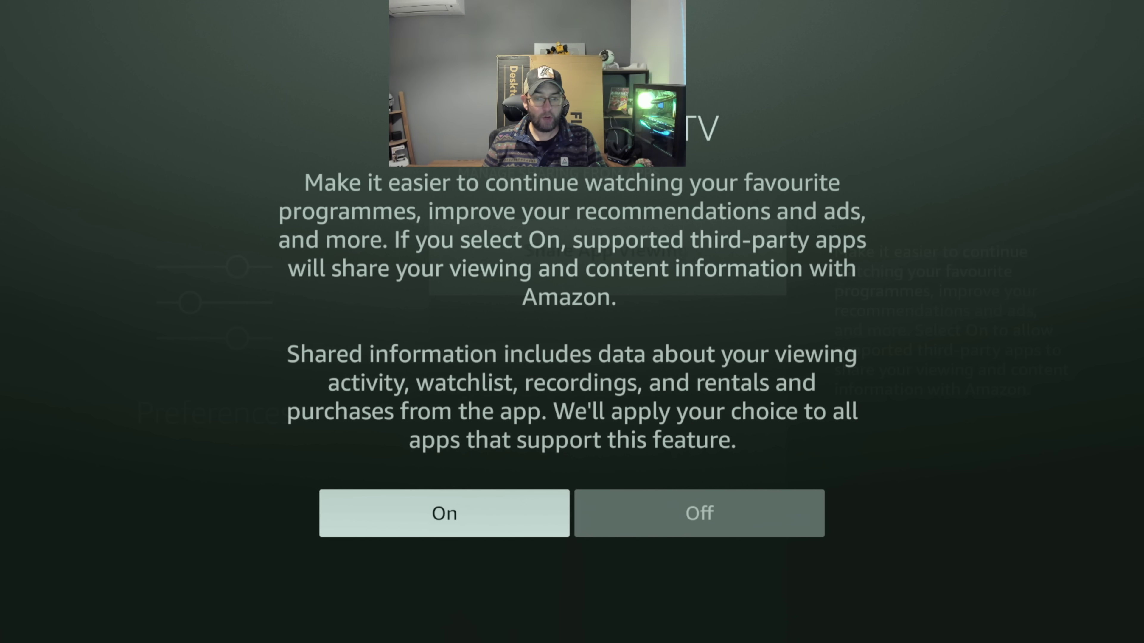
pyautogui.press('Escape')
pyautogui.press('Escape')
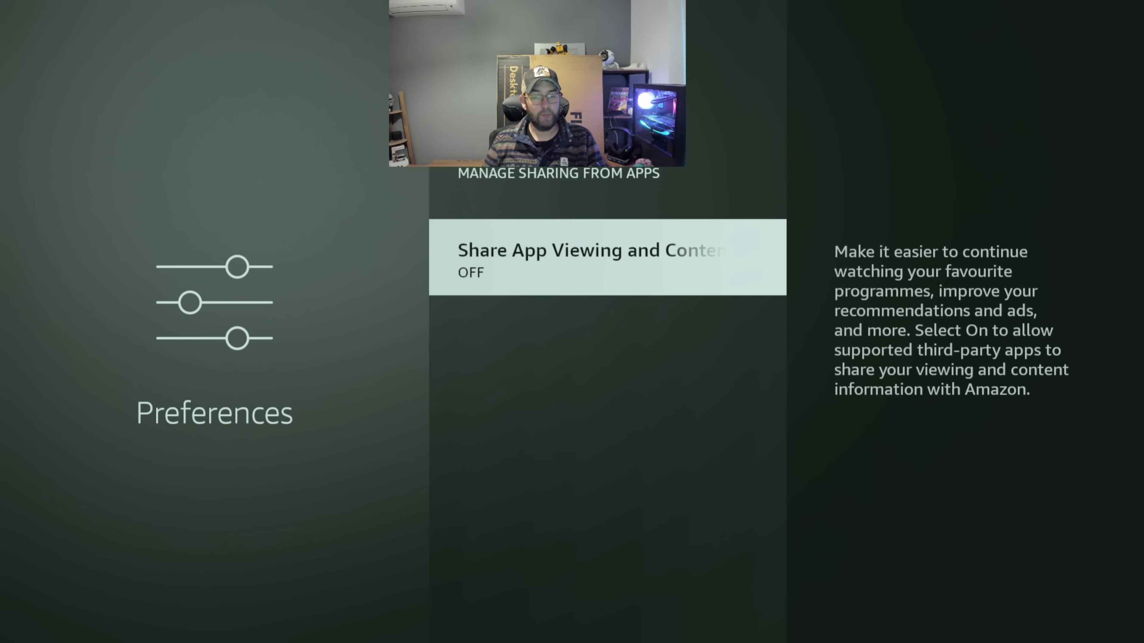
pyautogui.press('Escape')
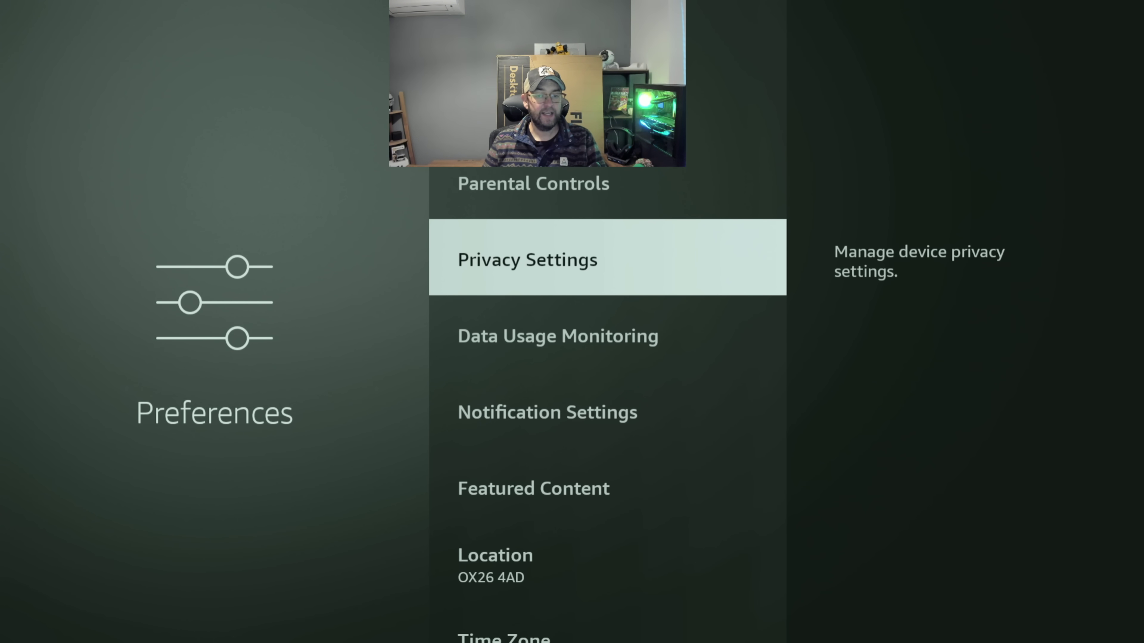
pyautogui.press('Down')
pyautogui.press('Down')
pyautogui.press('Up')
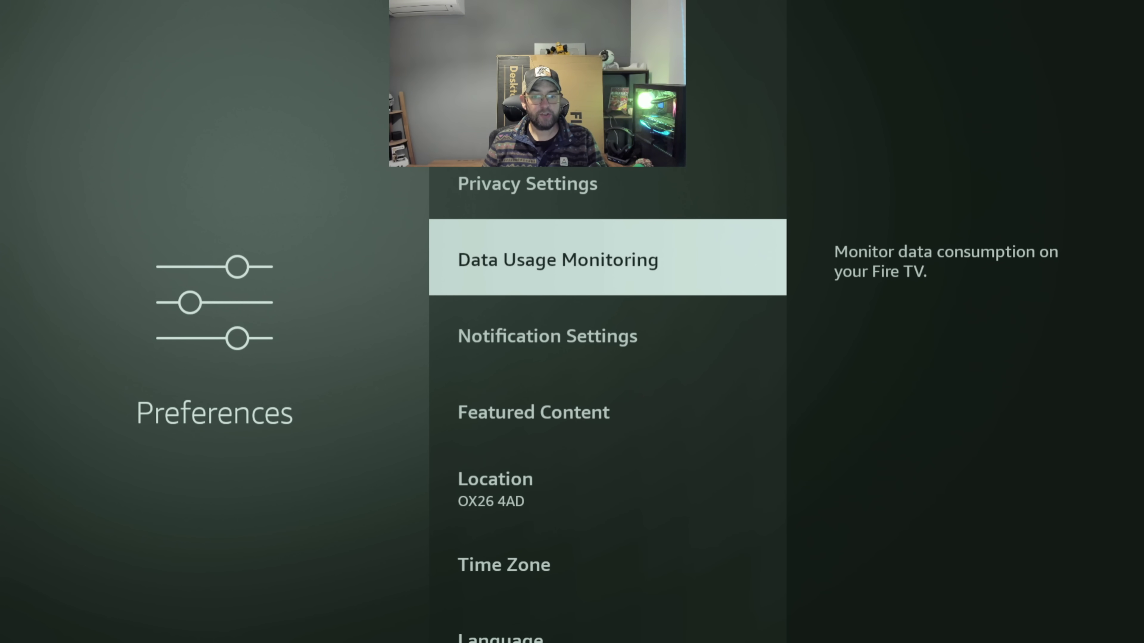
pyautogui.press('Return')
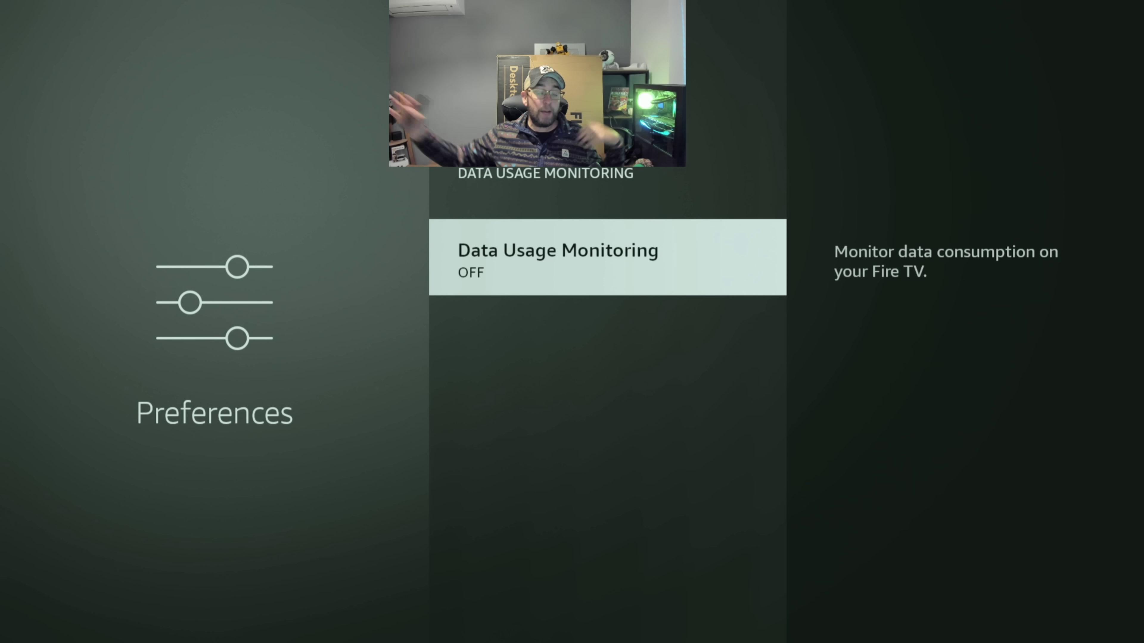
pyautogui.press('Escape')
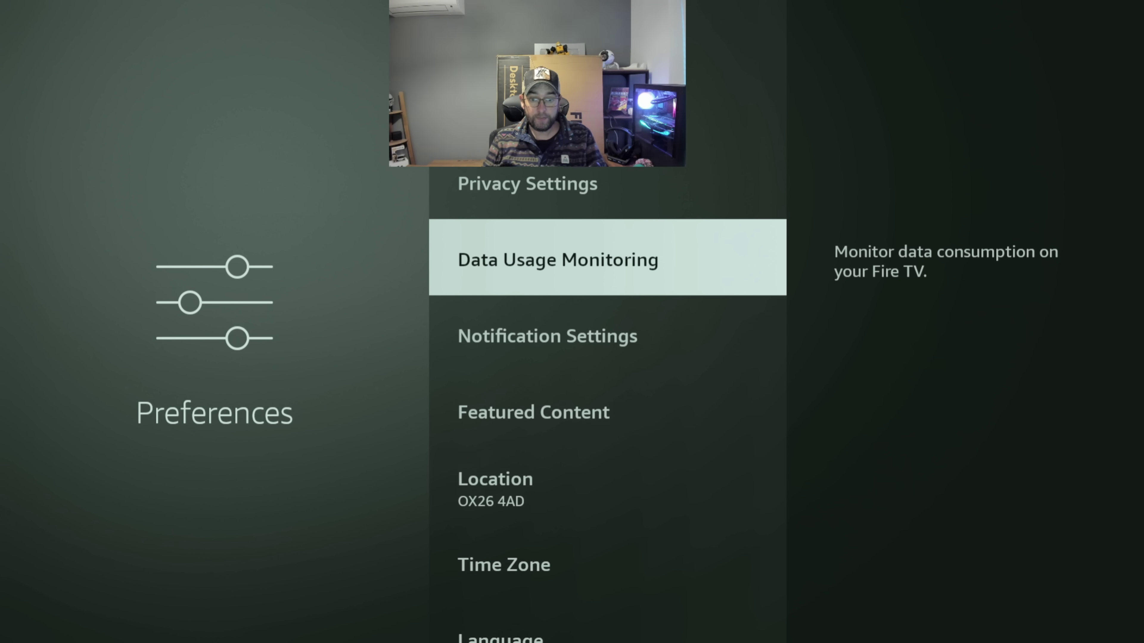
pyautogui.press('Down')
# Open the per-app notifications list under Notification Settings and block Alexa Notifications
pyautogui.press('Return')
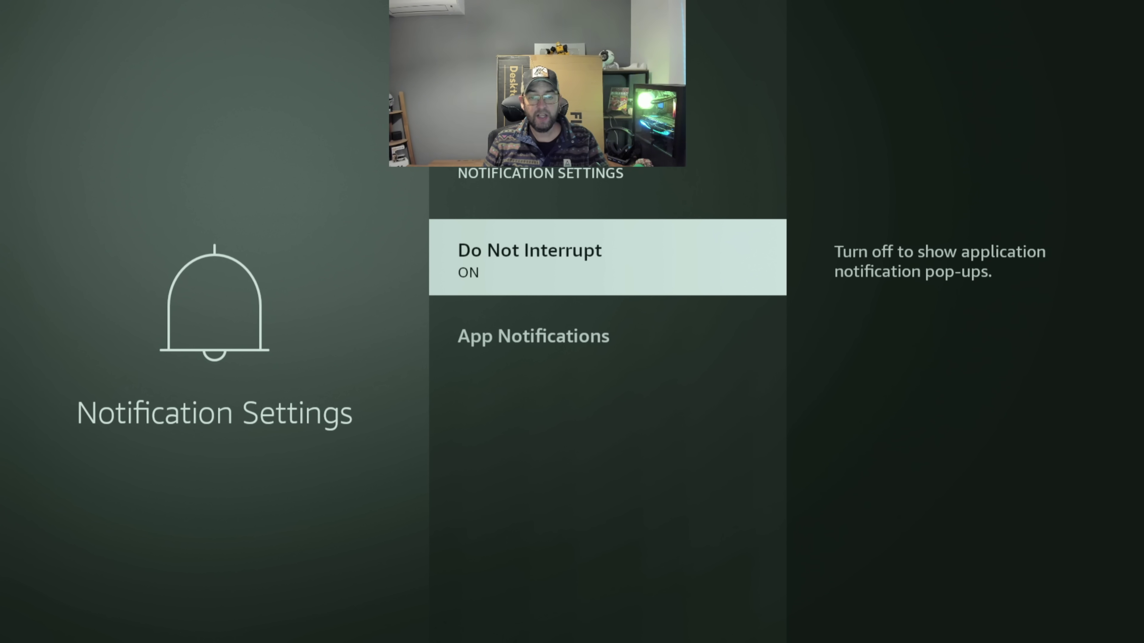
pyautogui.press('Down')
pyautogui.press('Return')
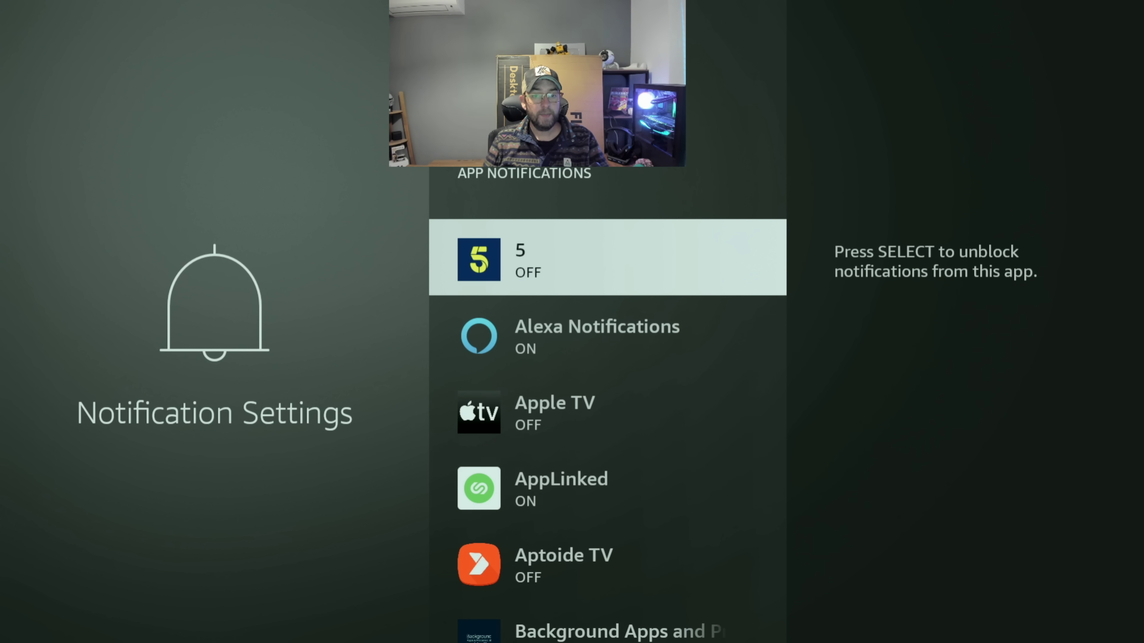
pyautogui.press('Down')
pyautogui.press('Return')
# Block notifications from AppLinked and FireSend, then leave the per-app list
pyautogui.press('Down')
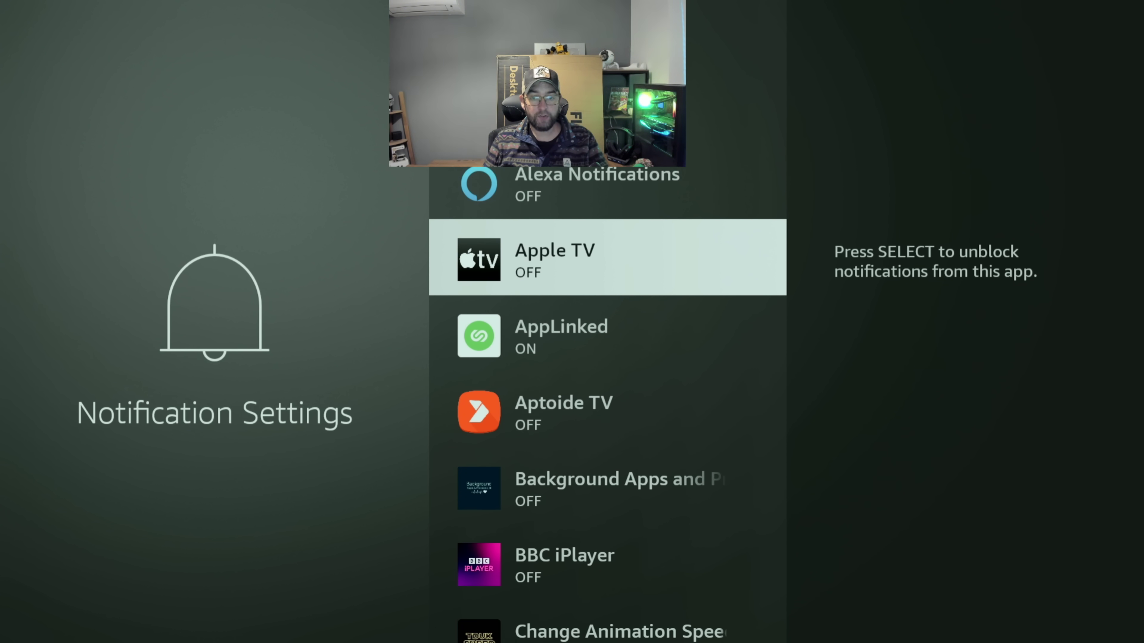
pyautogui.press('Down')
pyautogui.press('Return')
pyautogui.press('Down')
pyautogui.press('Down')
pyautogui.press('Down')
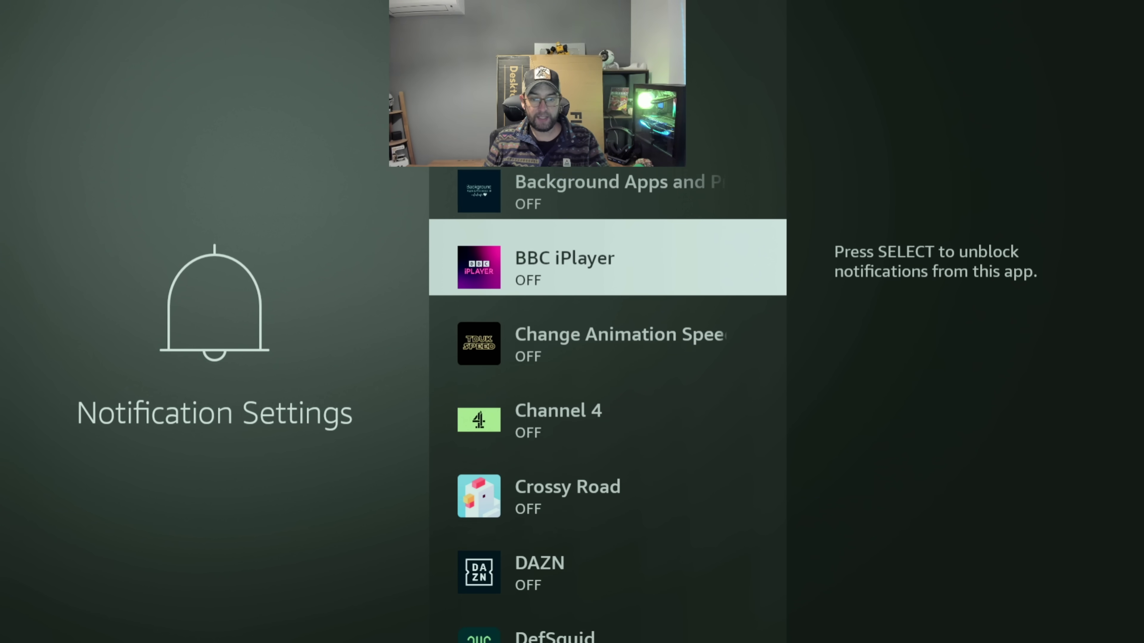
pyautogui.press('Down')
pyautogui.press('Down')
pyautogui.press('Down')
pyautogui.press('Down')
pyautogui.press('Down')
pyautogui.press('Down')
pyautogui.press('Down')
pyautogui.press('Down')
pyautogui.press('Down')
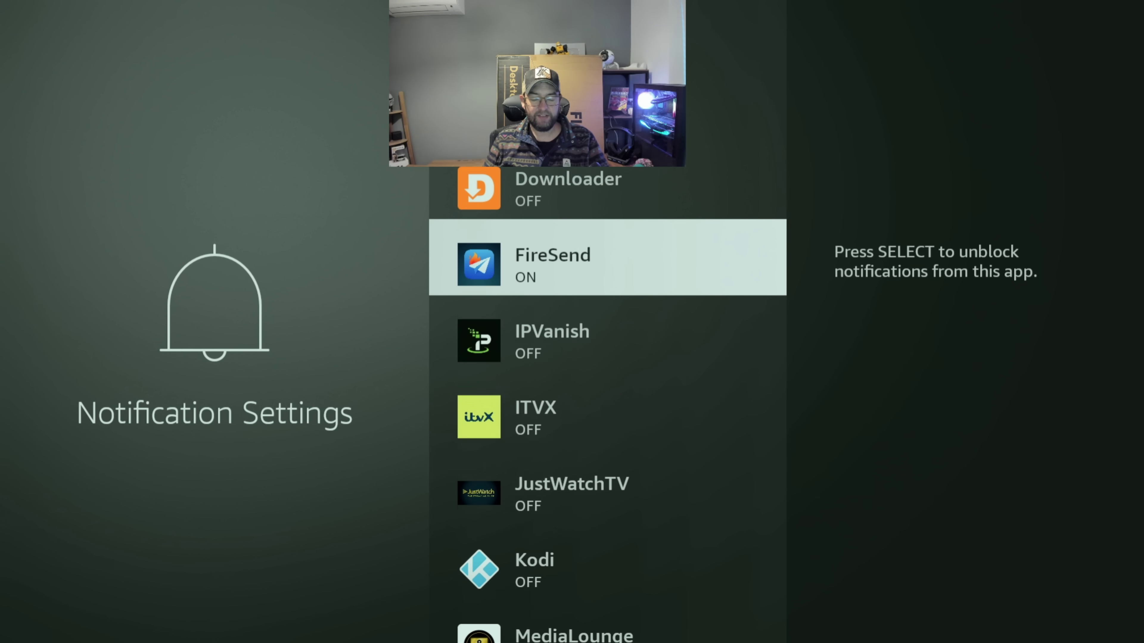
pyautogui.press('Return')
pyautogui.press('Down')
pyautogui.press('Down')
pyautogui.press('Down')
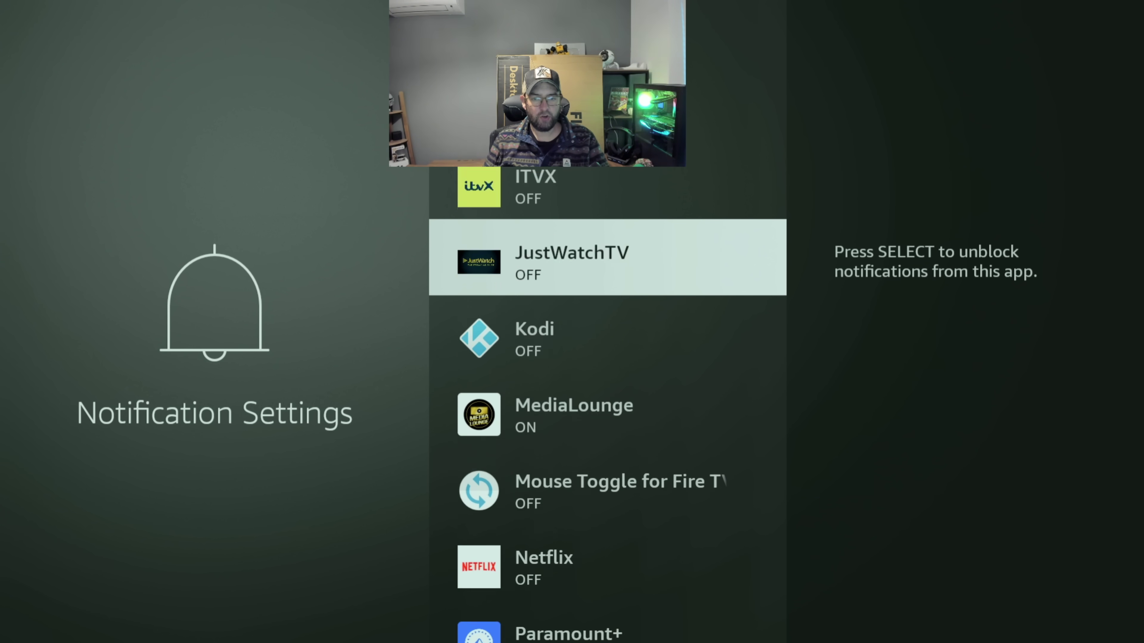
pyautogui.press('Down')
pyautogui.press('Down')
pyautogui.press('Down')
pyautogui.press('Down')
pyautogui.press('Down')
pyautogui.press('Down')
pyautogui.press('Down')
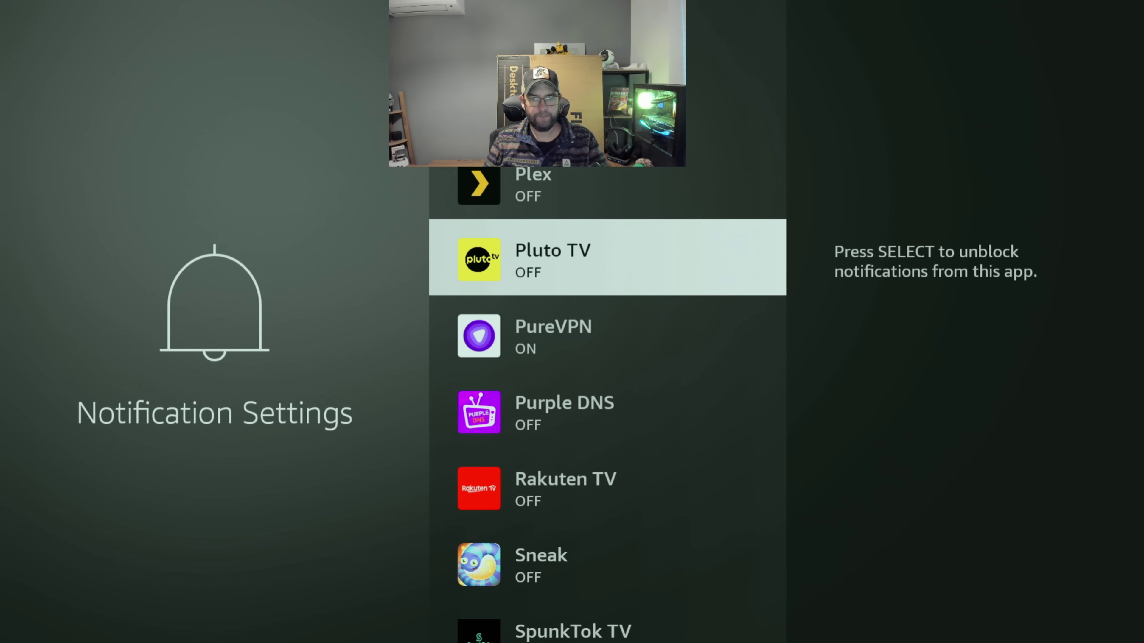
pyautogui.press('Escape')
pyautogui.press('Escape')
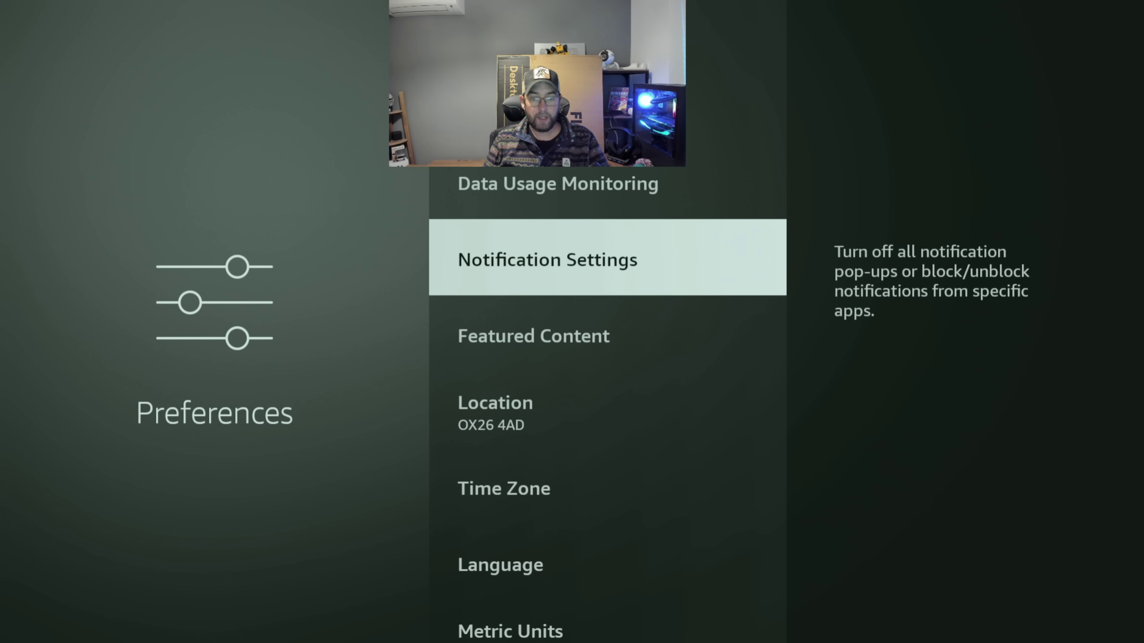
# Confirm Featured Content's video and audio autoplay are both OFF, then back out to the Settings grid
pyautogui.press('Down')
pyautogui.press('Return')
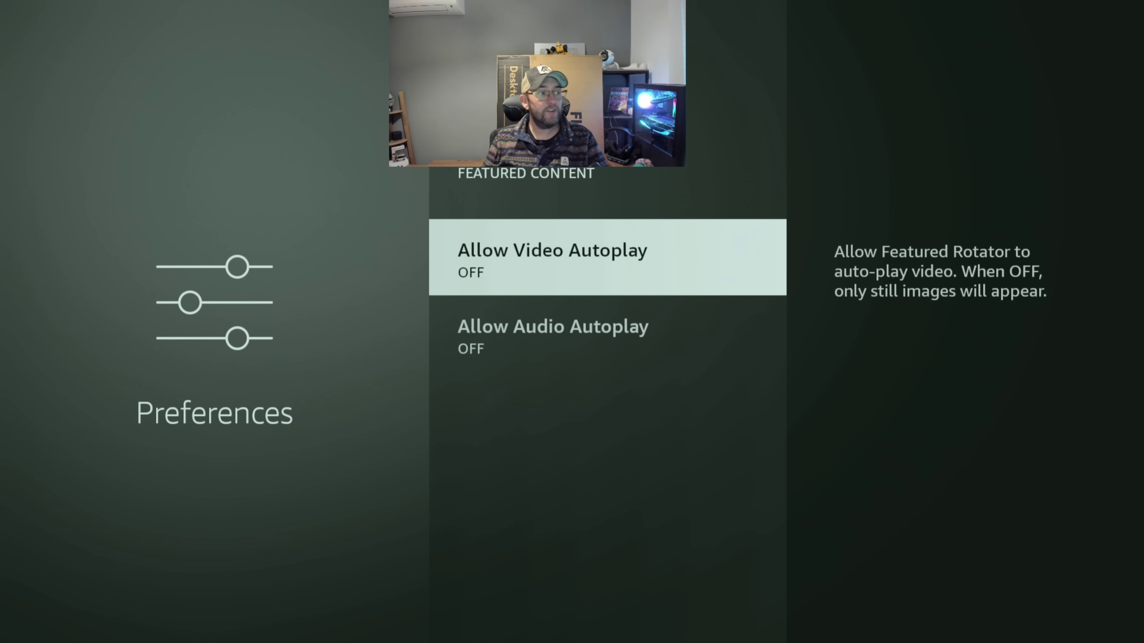
pyautogui.press('Down')
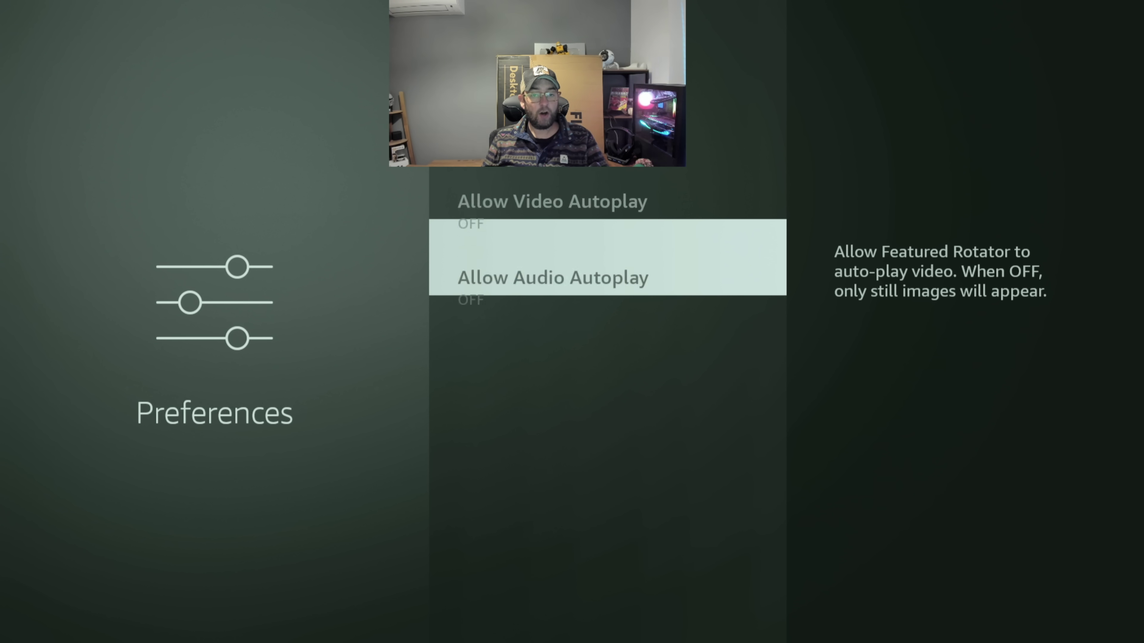
pyautogui.press('Up')
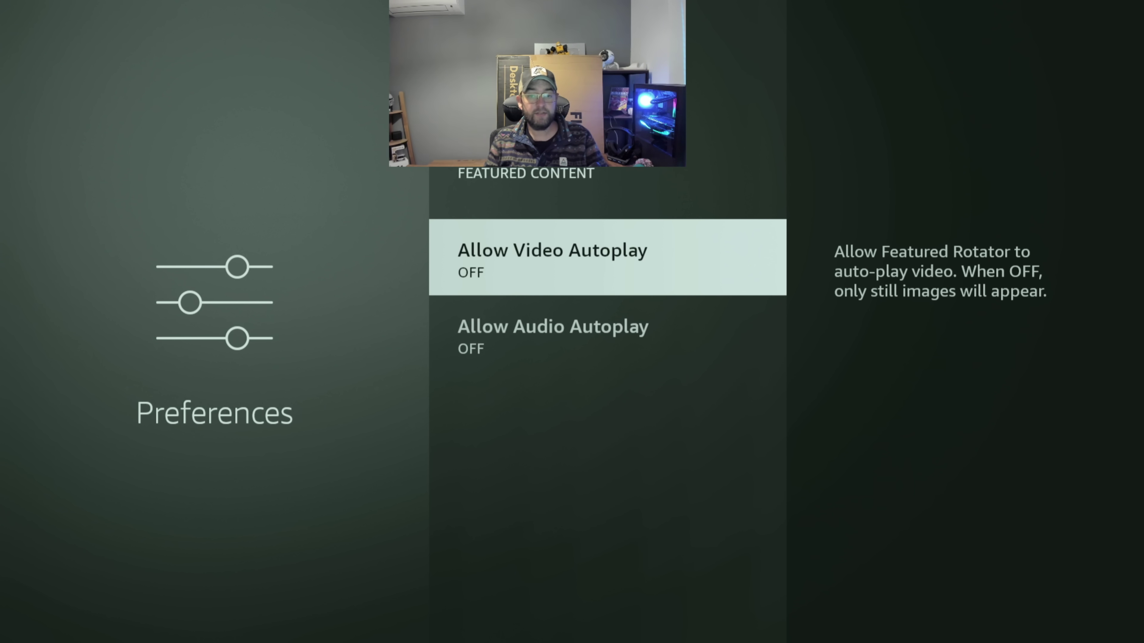
pyautogui.press('Down')
pyautogui.press('Escape')
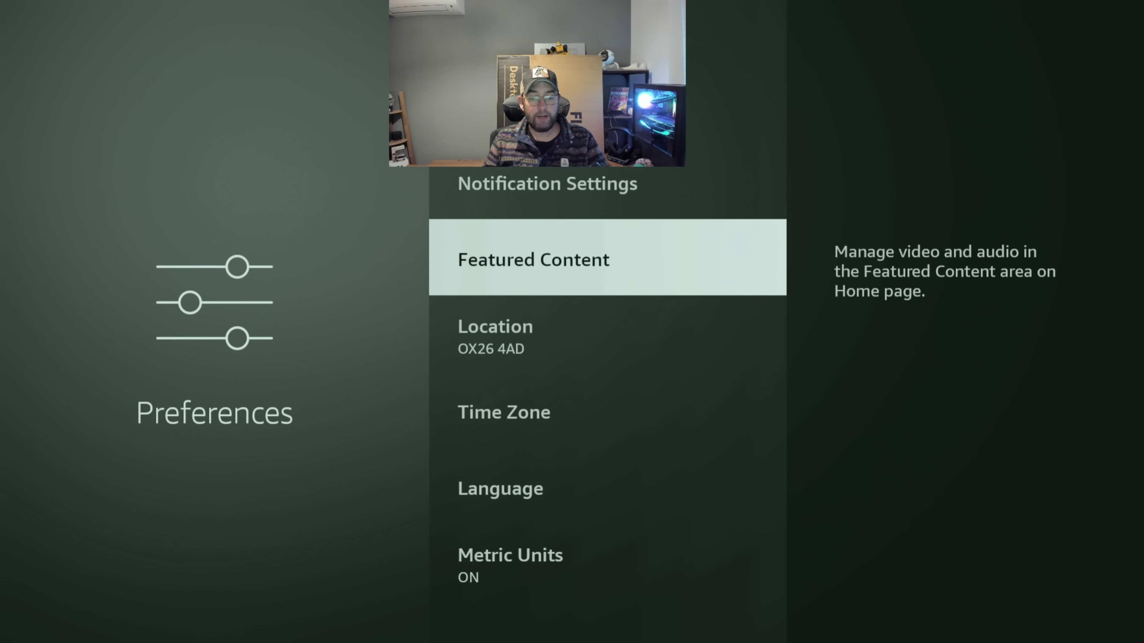
pyautogui.press('Escape')
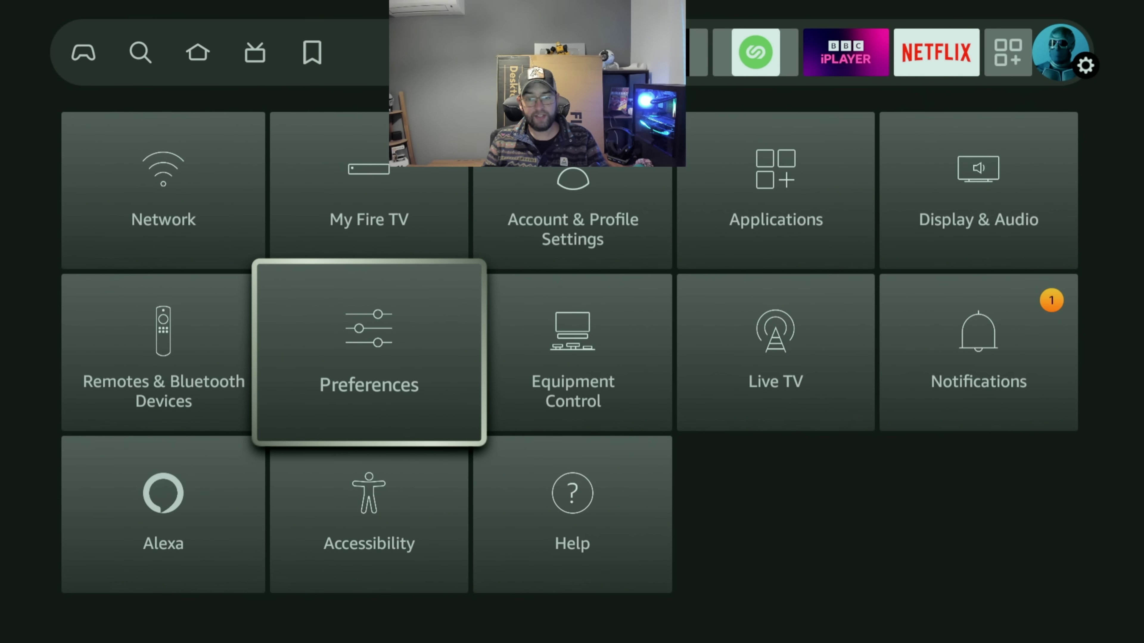
pyautogui.press('Up')
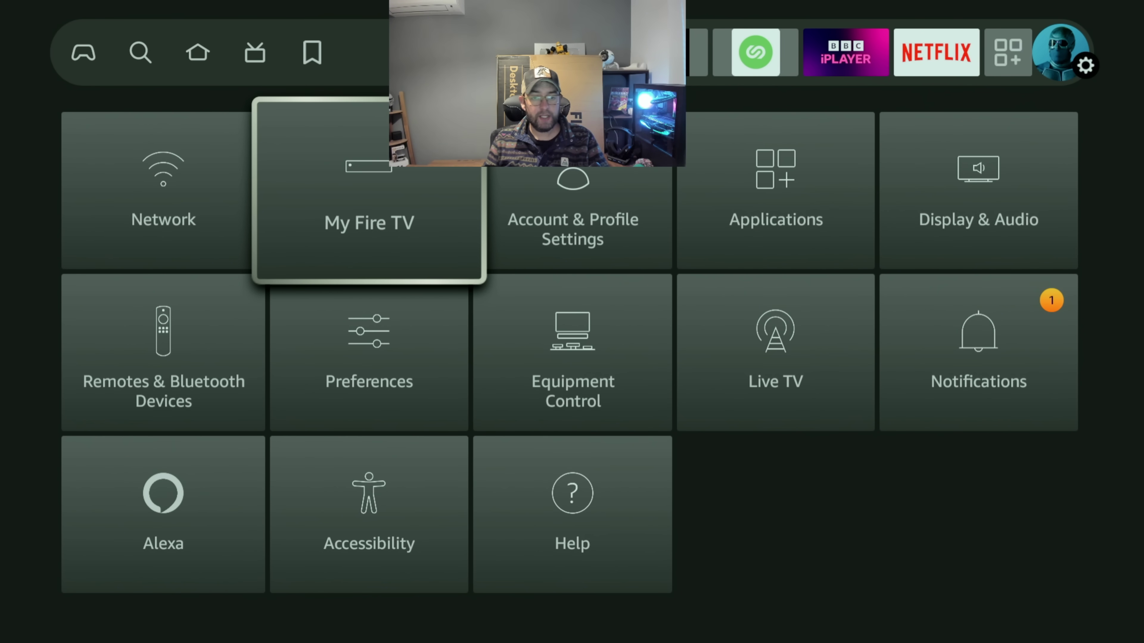
pyautogui.press('Right')
pyautogui.press('Right')
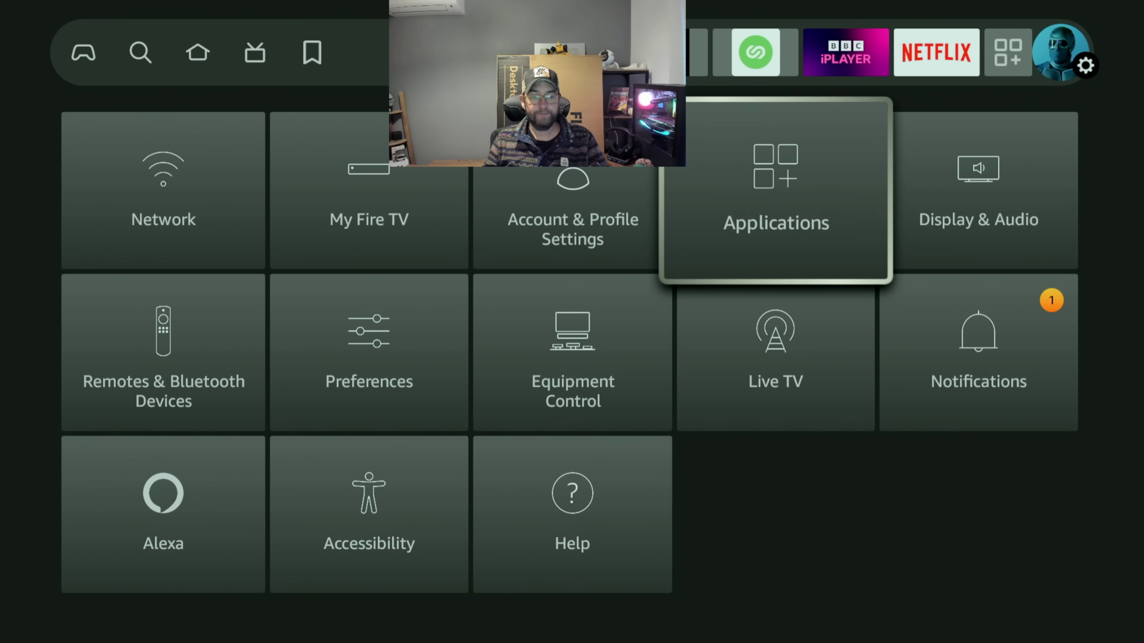
pyautogui.press('Return')
pyautogui.press('Down')
pyautogui.press('Down')
pyautogui.press('Down')
pyautogui.press('Down')
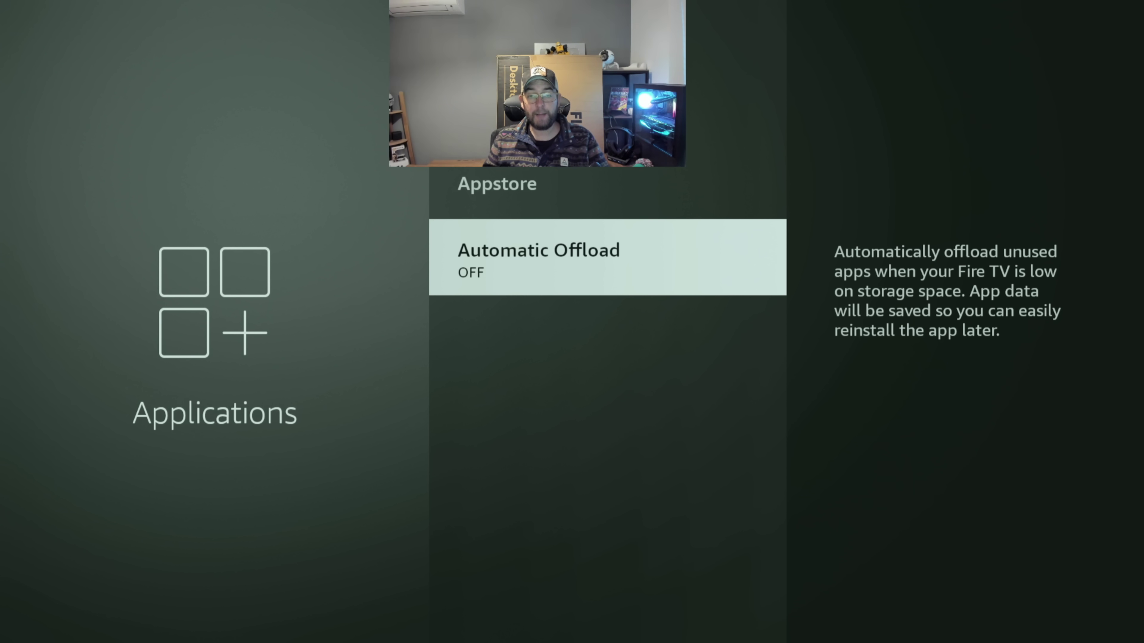
pyautogui.press('Up')
pyautogui.press('Down')
pyautogui.press('Up')
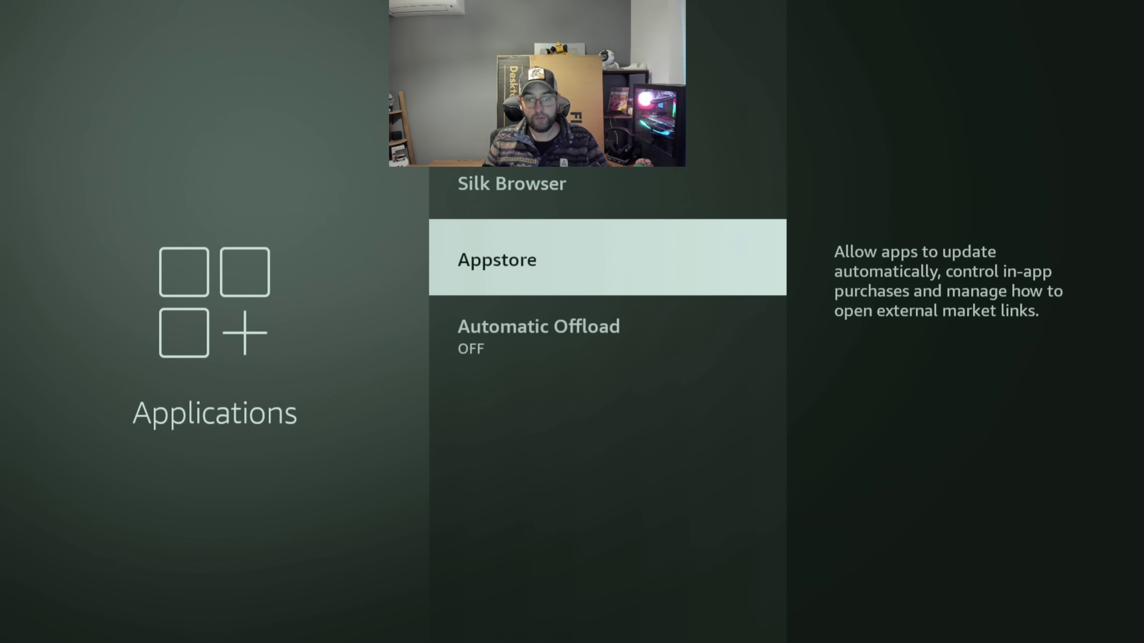
pyautogui.press('Down')
pyautogui.press('Up')
pyautogui.press('Up')
pyautogui.press('Up')
pyautogui.press('Up')
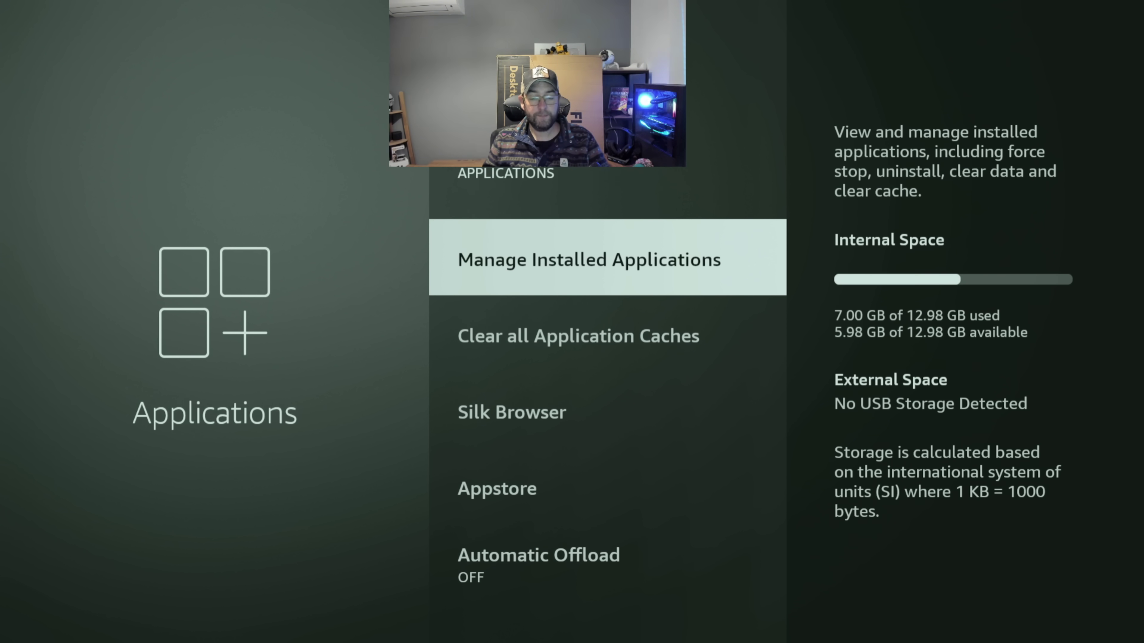
pyautogui.press('Escape')
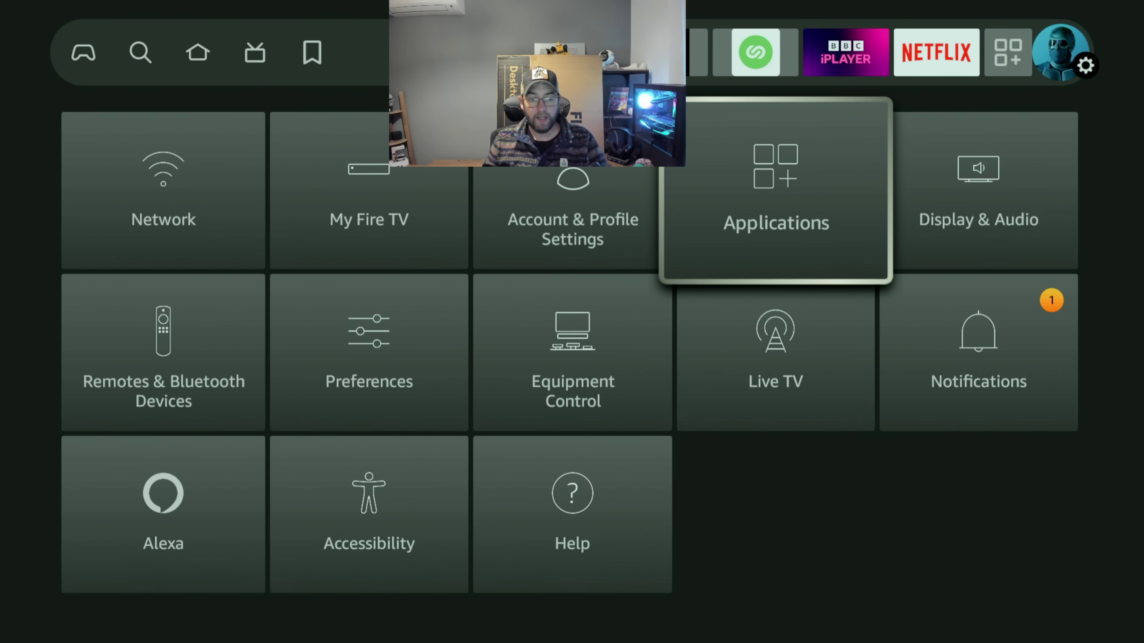
# Open the Audio settings under Display & Audio
pyautogui.press('Right')
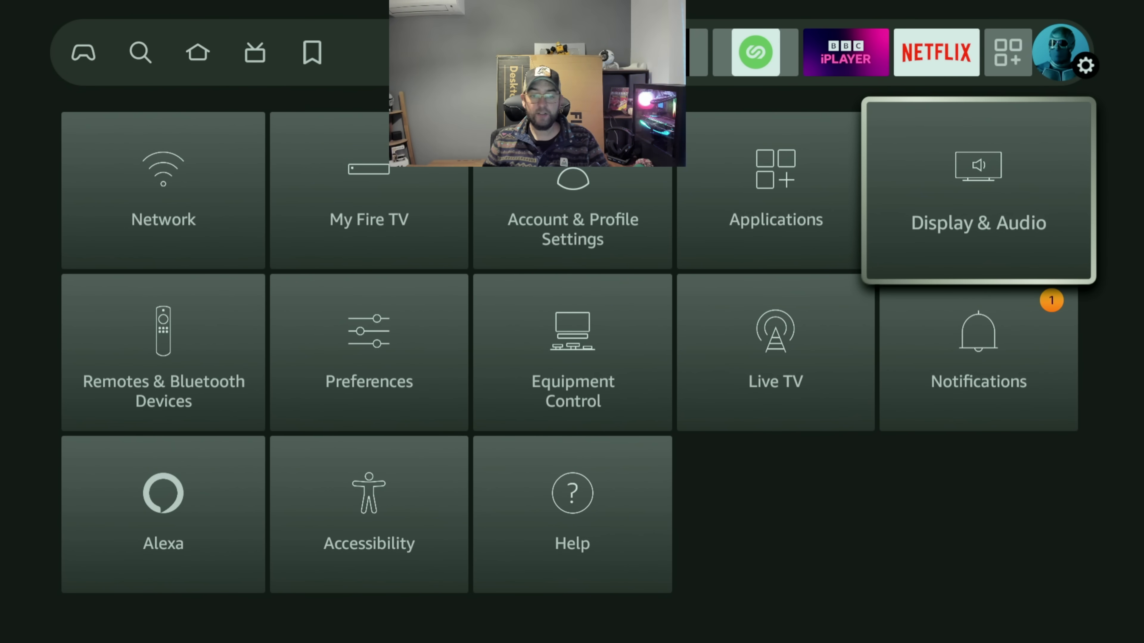
pyautogui.press('Return')
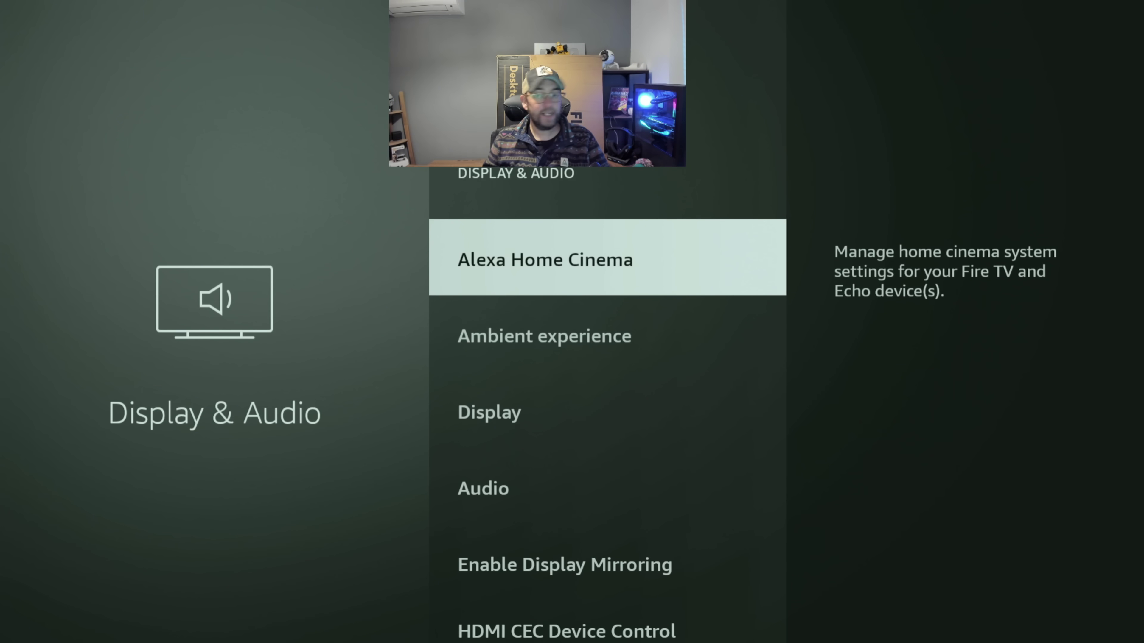
pyautogui.press('Down')
pyautogui.press('Down')
pyautogui.press('Down')
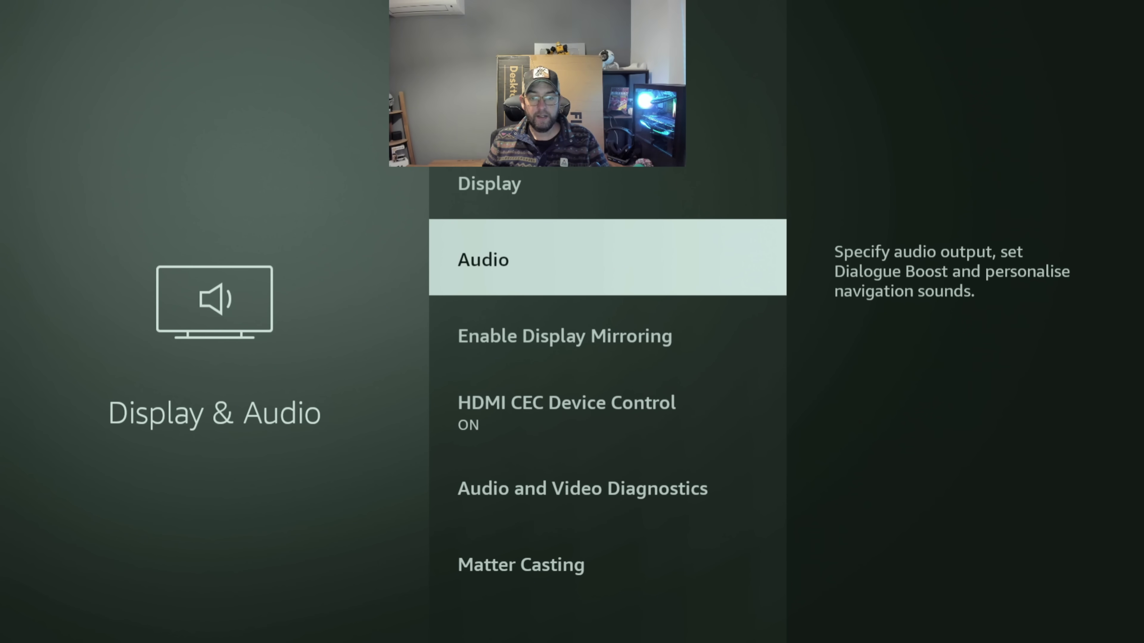
pyautogui.press('Return')
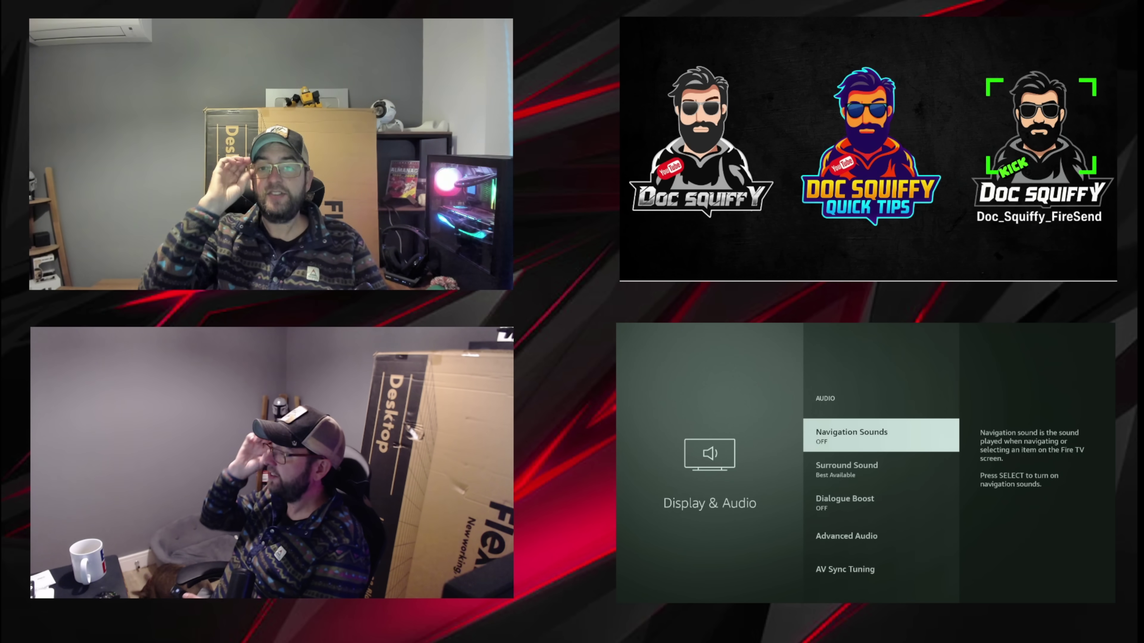
# Switch Navigation Sounds OFF and go back to the Home screen
pyautogui.press('Down')
pyautogui.press('Down')
pyautogui.press('Down')
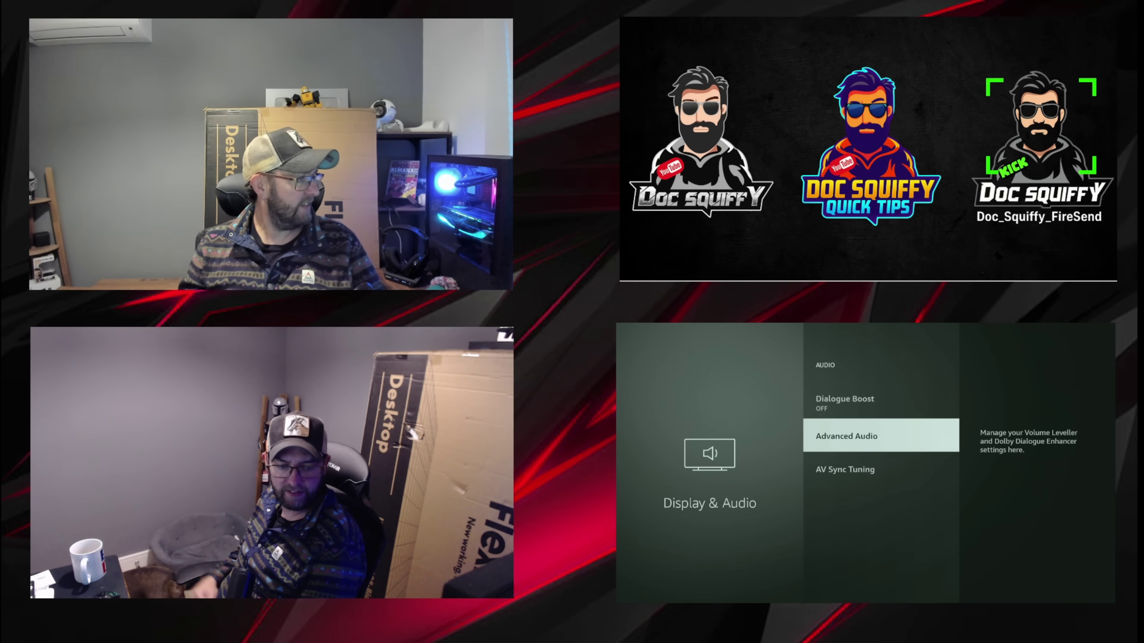
pyautogui.press('Up')
pyautogui.press('Up')
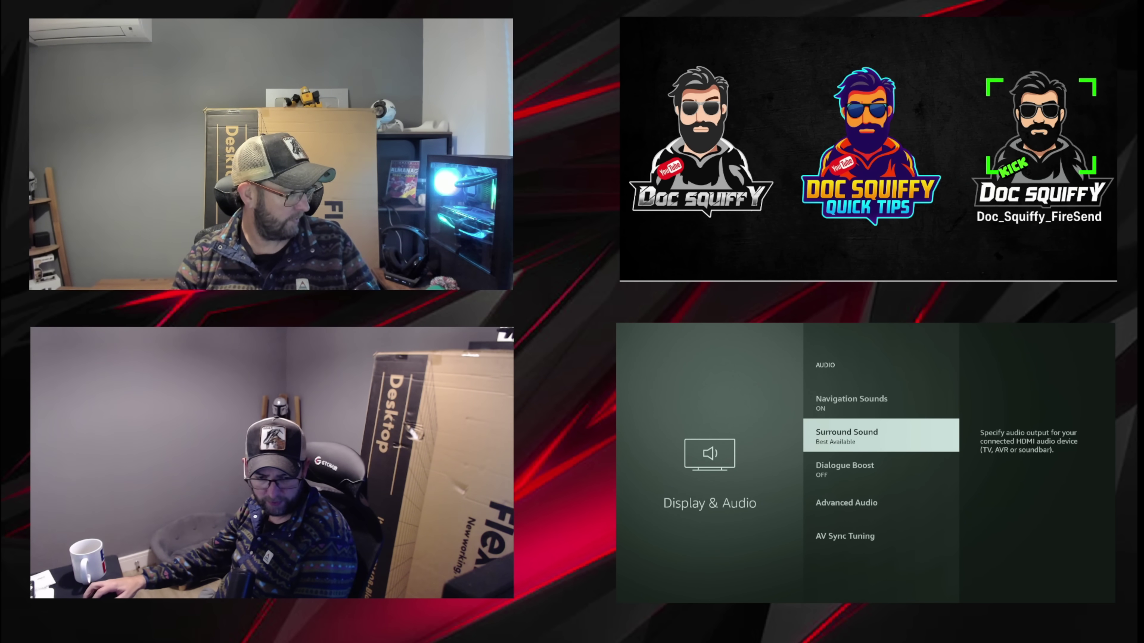
pyautogui.press('Up')
pyautogui.press('Down')
pyautogui.press('Down')
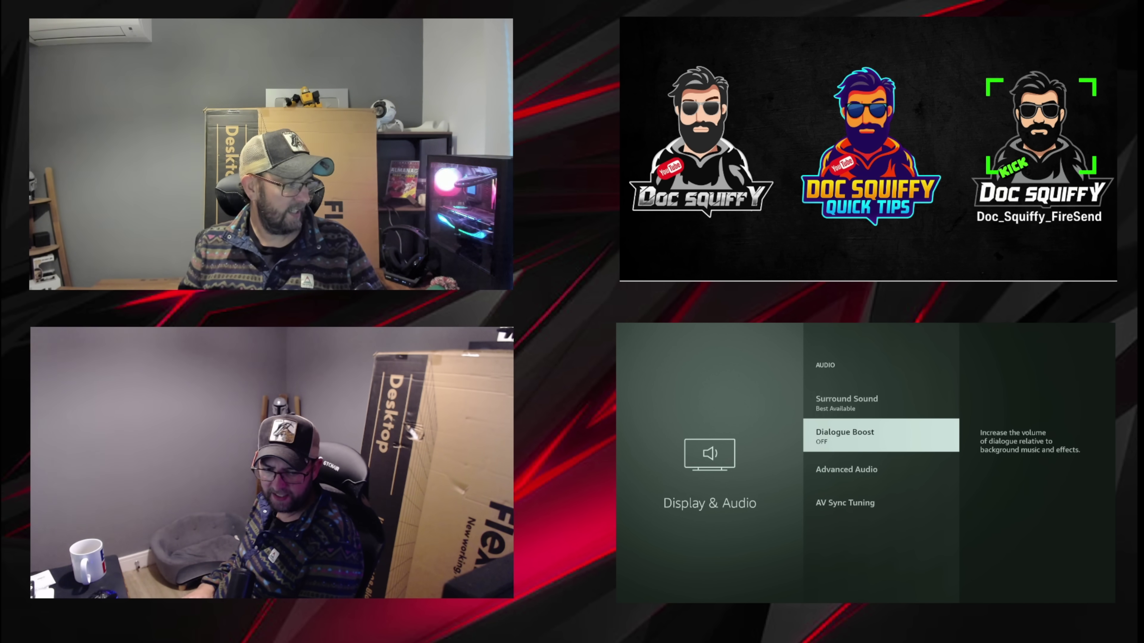
pyautogui.press('Down')
pyautogui.press('Up')
pyautogui.press('Up')
pyautogui.press('Up')
pyautogui.press('Down')
pyautogui.press('Down')
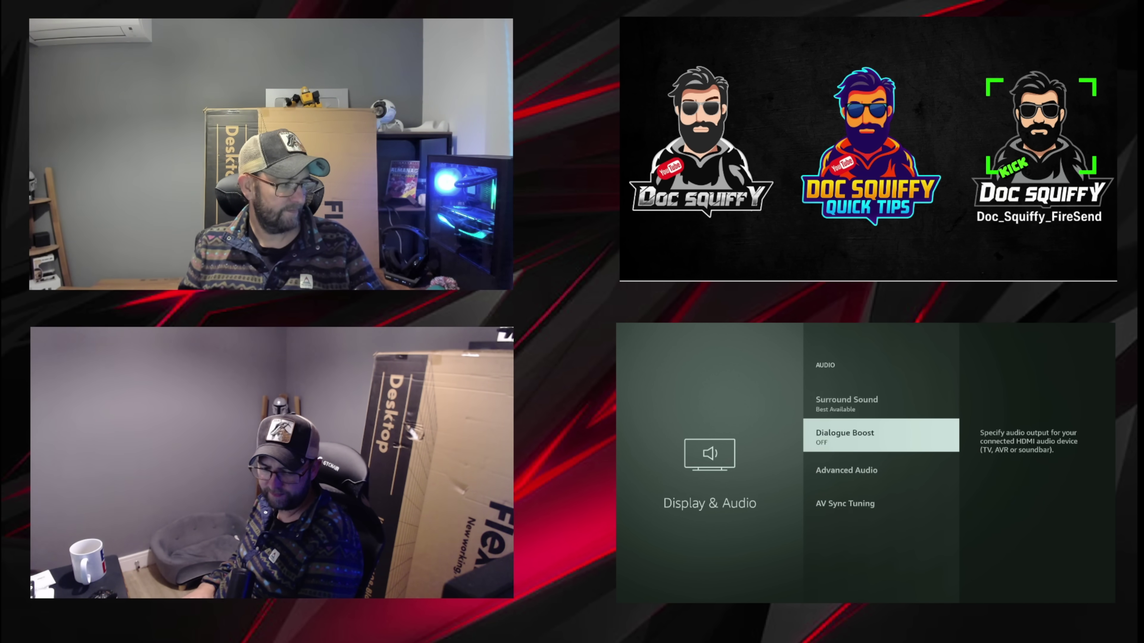
pyautogui.press('Down')
pyautogui.press('Down')
pyautogui.press('Up')
pyautogui.press('Up')
pyautogui.press('Up')
pyautogui.press('Up')
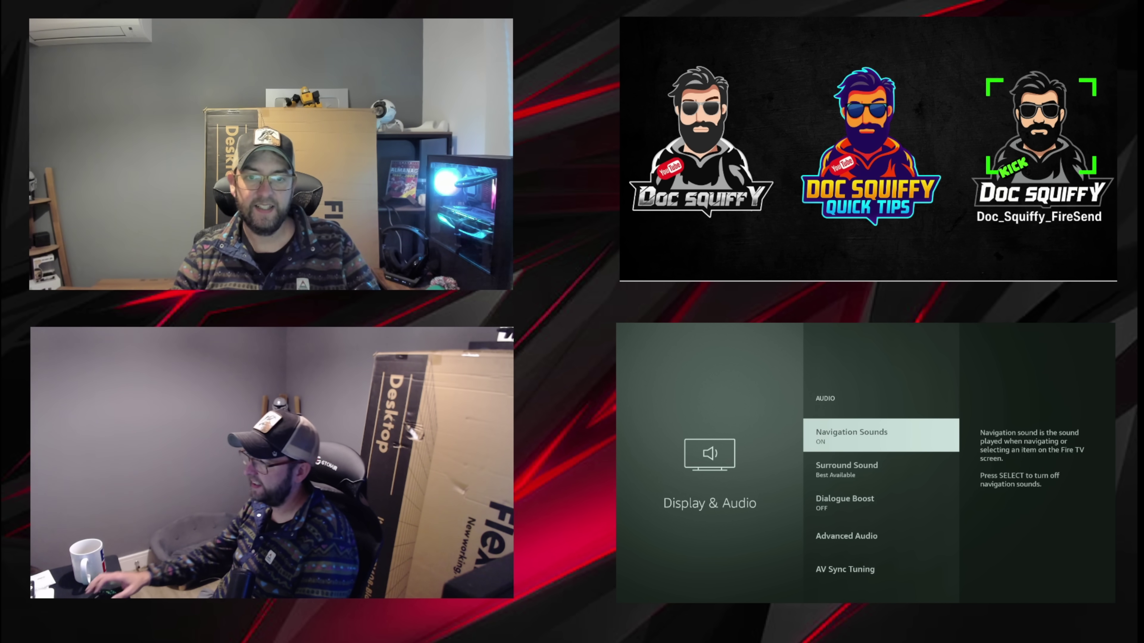
pyautogui.press('Return')
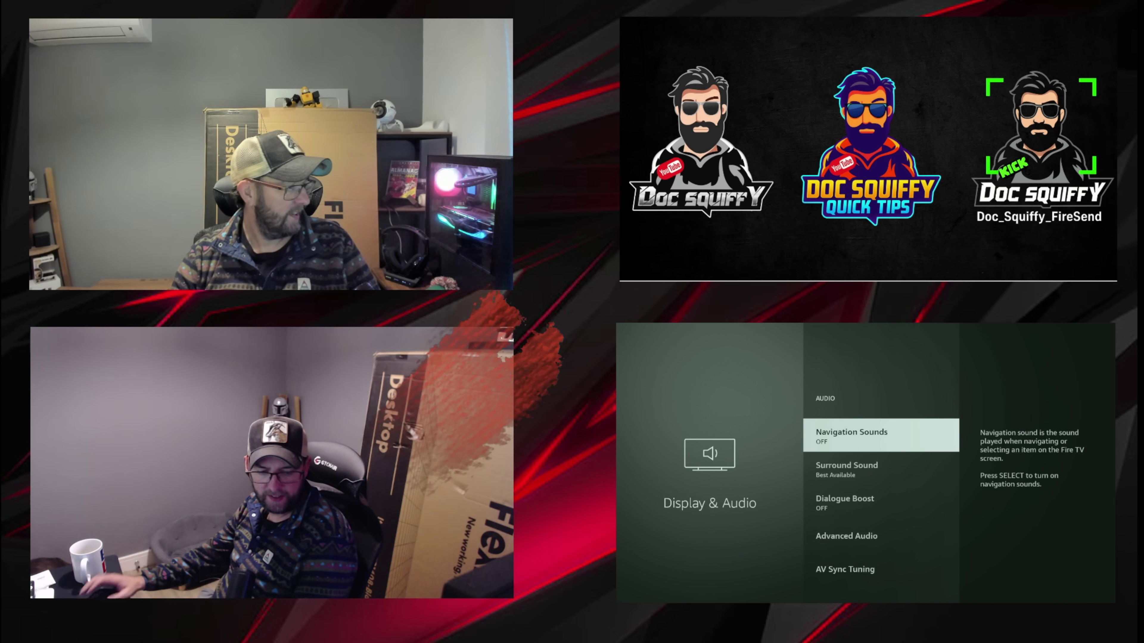
pyautogui.press('Home')
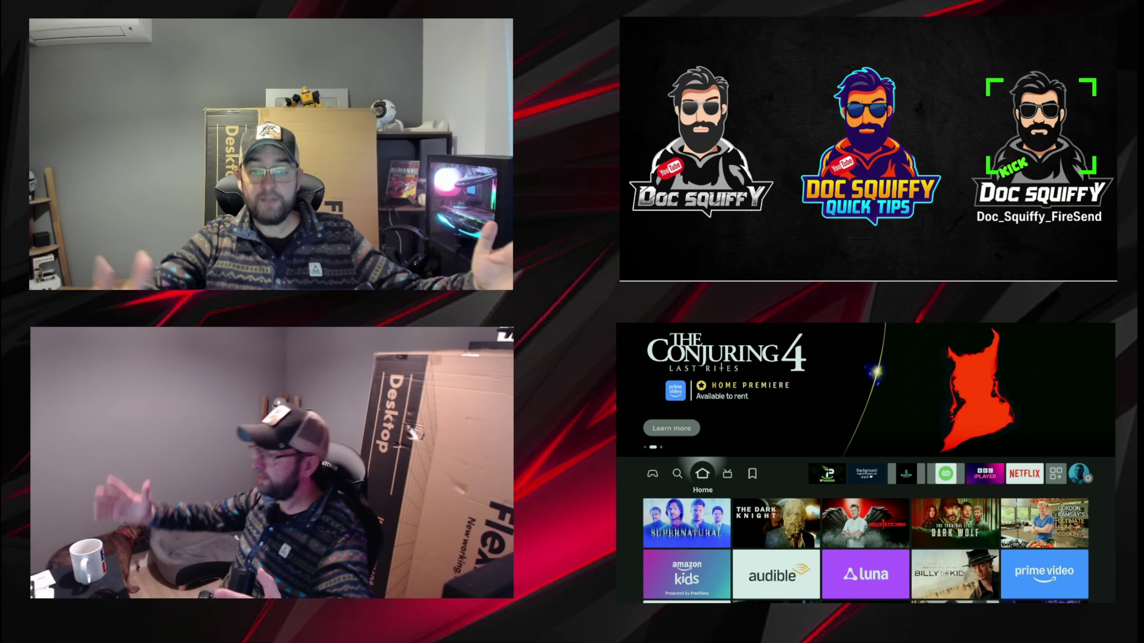
pyautogui.press('Right')
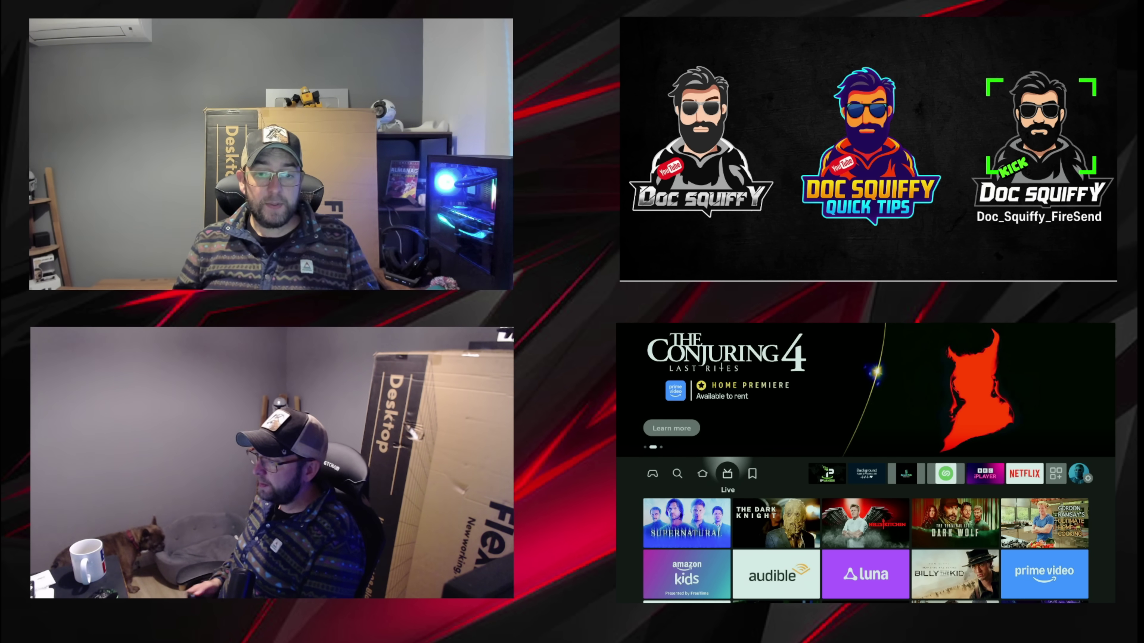
pyautogui.press('Right')
pyautogui.press('Right')
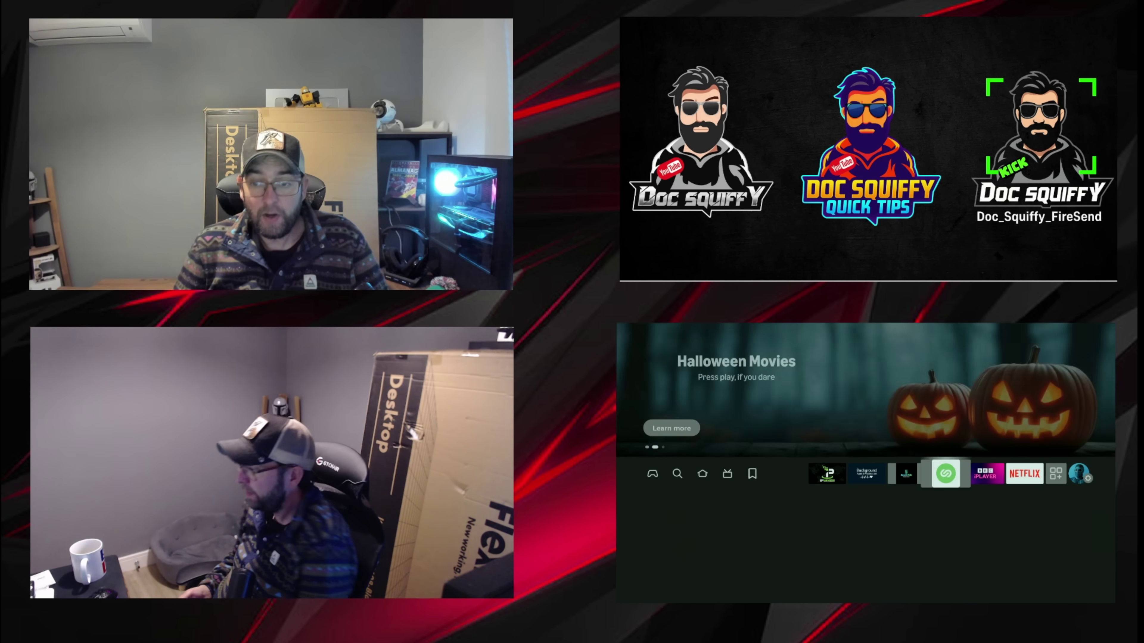
pyautogui.press('Left')
pyautogui.press('Left')
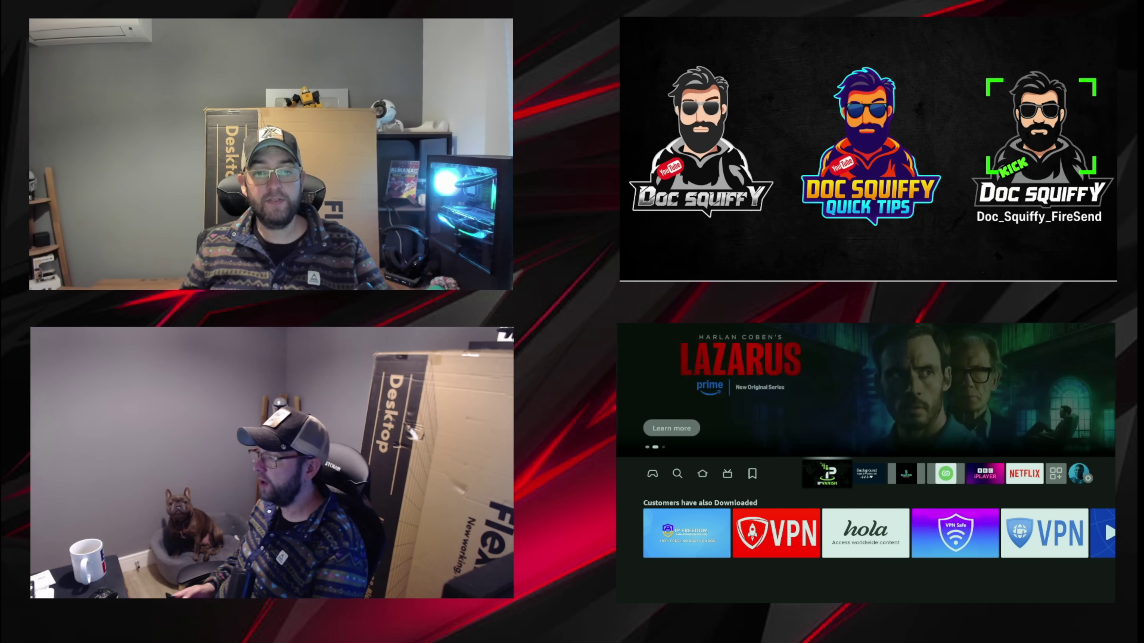
pyautogui.press('Home')
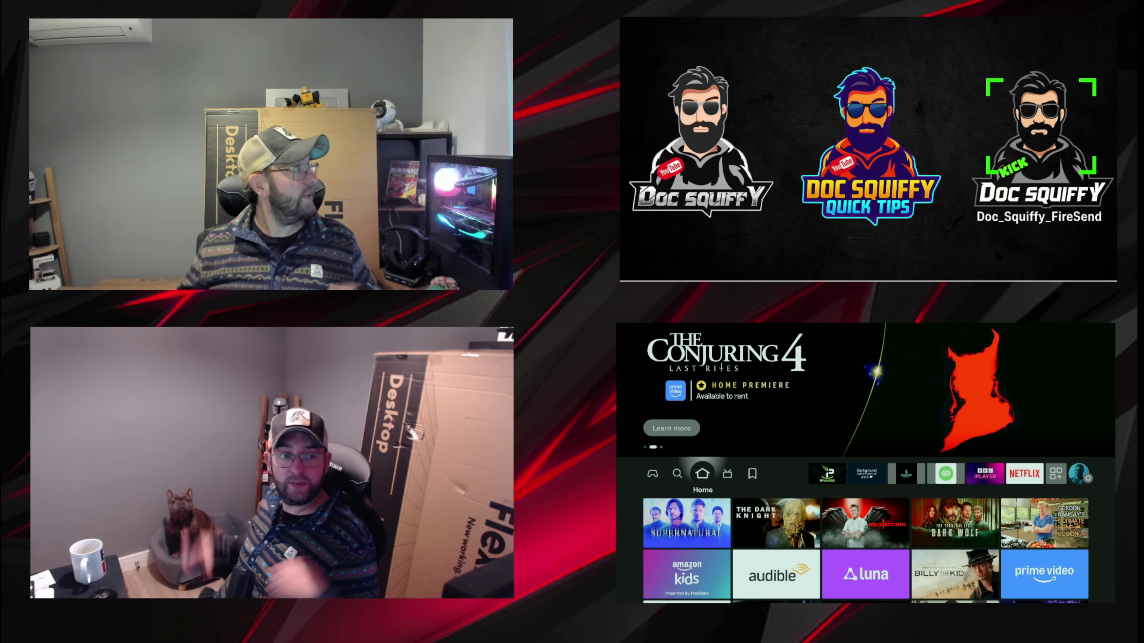